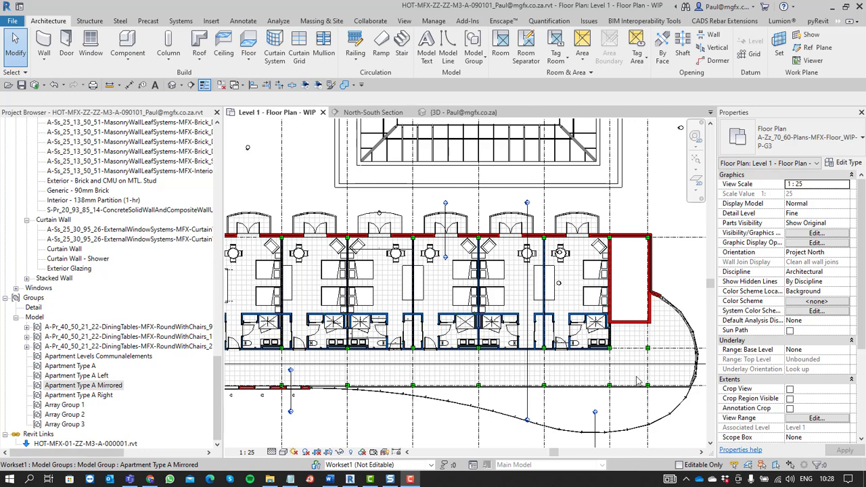
Draw a new section, Section 4, across the upper wall's door bay
{"action": "scroll", "coordinate": [430, 217], "scroll_direction": "up", "scroll_amount": 3}
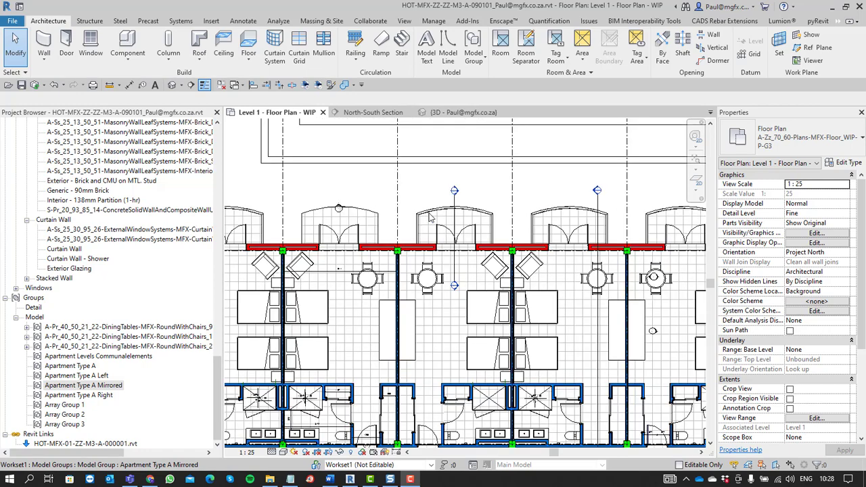
{"action": "scroll", "coordinate": [400, 212], "scroll_direction": "down", "scroll_amount": 2}
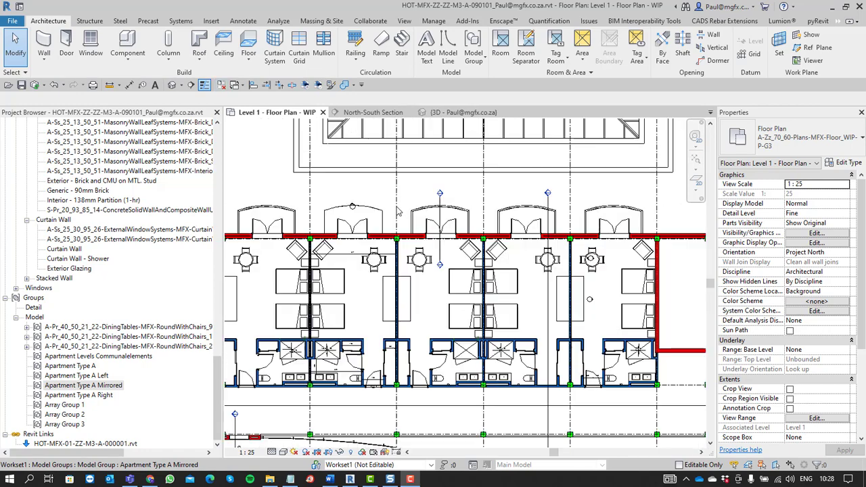
{"action": "scroll", "coordinate": [409, 215], "scroll_direction": "up", "scroll_amount": 4}
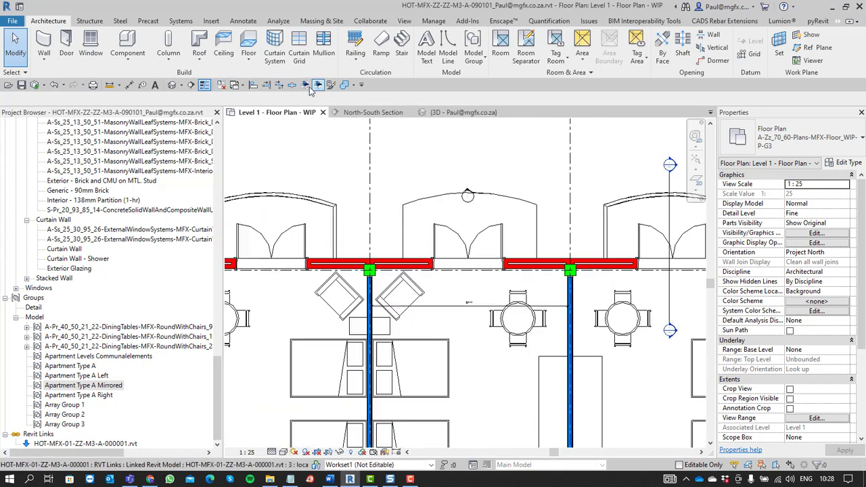
{"action": "left_click", "coordinate": [191, 85]}
{"action": "left_click", "coordinate": [418, 177]}
{"action": "left_click", "coordinate": [409, 229]}
{"action": "scroll", "coordinate": [433, 182], "scroll_direction": "up", "scroll_amount": 4}
{"action": "key", "text": "Escape"}
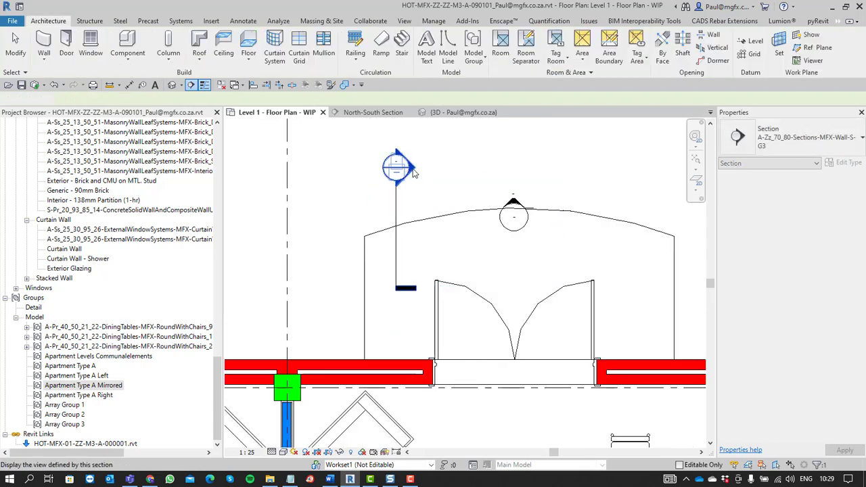
In Section 4, raise the crop boundary's bottom up to Level 1, then close the view
{"action": "double_click", "coordinate": [414, 171]}
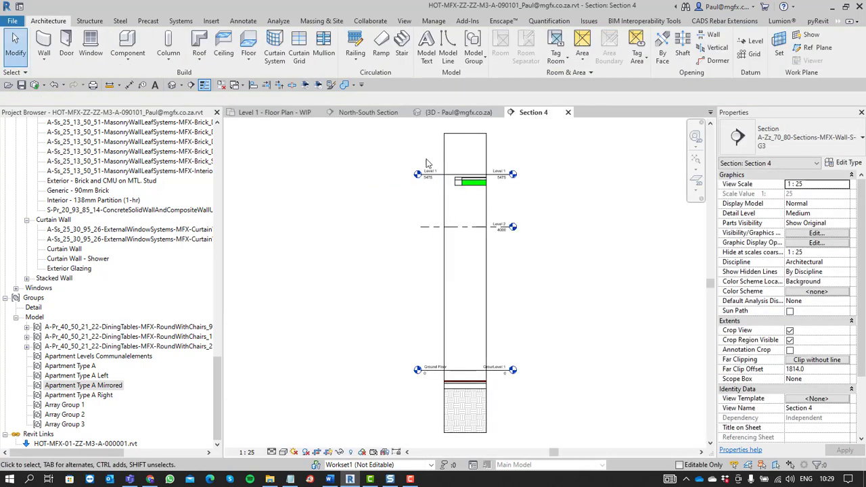
{"action": "left_click", "coordinate": [465, 433]}
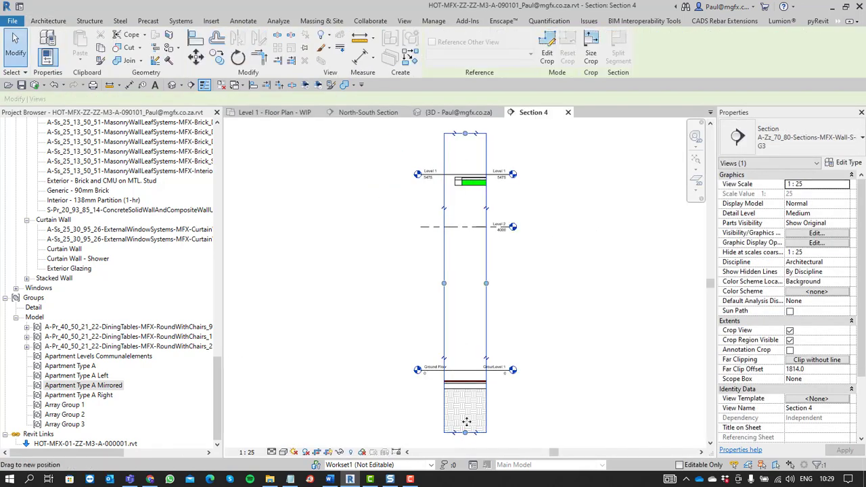
{"action": "left_click_drag", "start_coordinate": [464, 431], "coordinate": [464, 212]}
{"action": "left_click", "coordinate": [551, 136]}
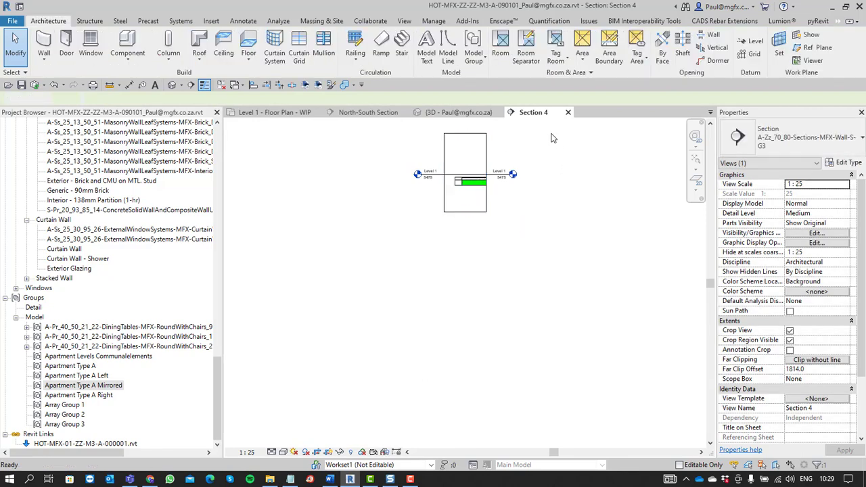
{"action": "left_click", "coordinate": [567, 112]}
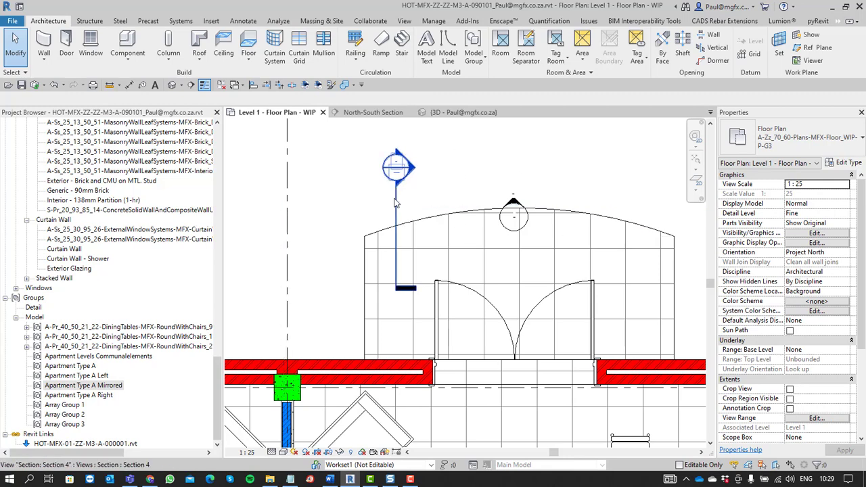
{"action": "scroll", "coordinate": [434, 198], "scroll_direction": "down", "scroll_amount": 3}
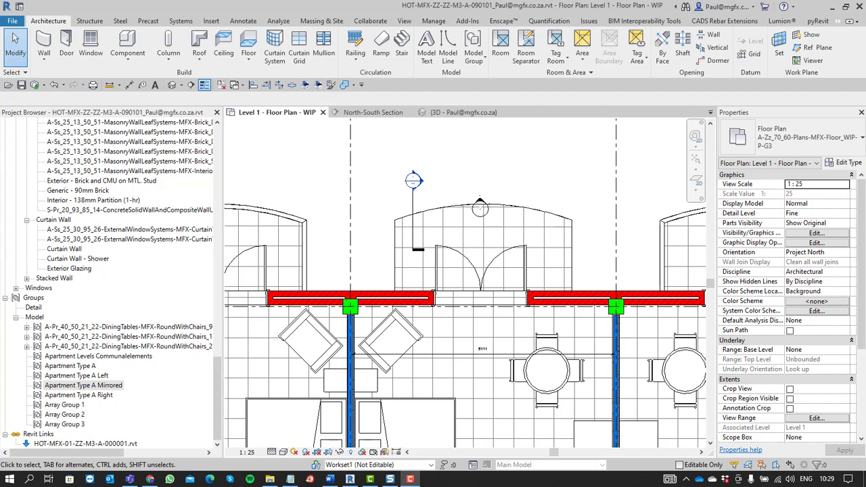
Duplicate Section 4's type as A-Zz_70_80-Sections-MFX-Wall-S-G3 Hide and apply it
{"action": "left_click", "coordinate": [413, 203]}
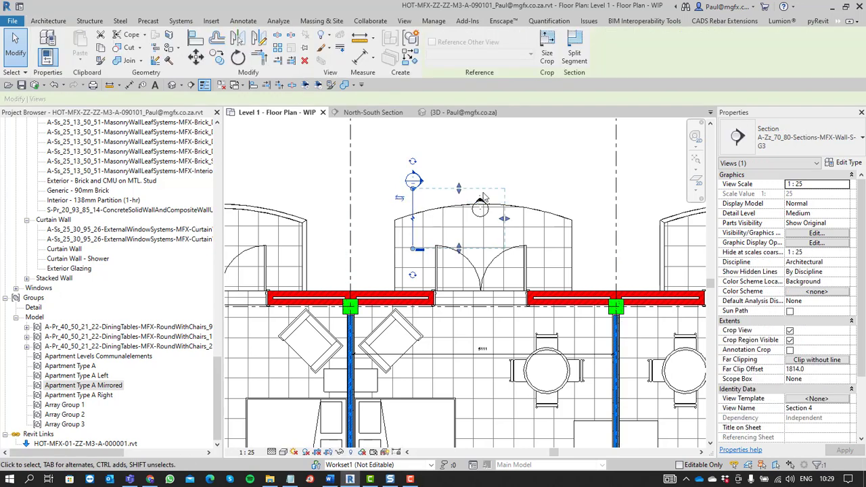
{"action": "left_click", "coordinate": [847, 163]}
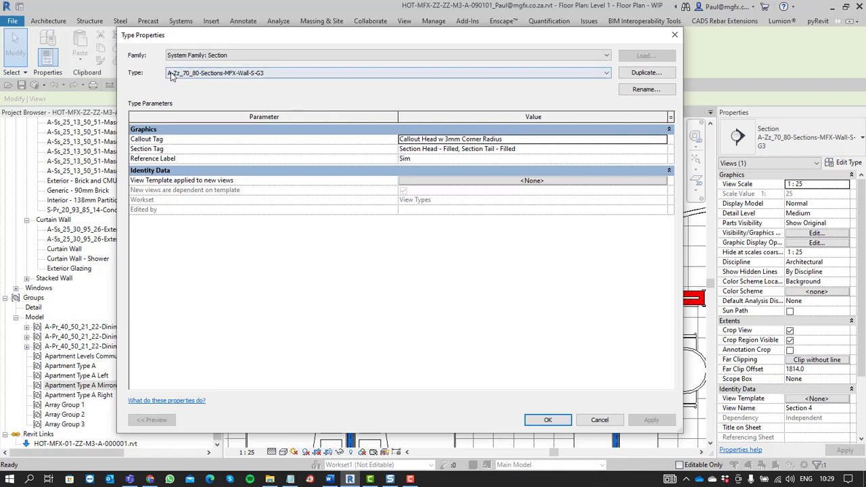
{"action": "left_click", "coordinate": [646, 90]}
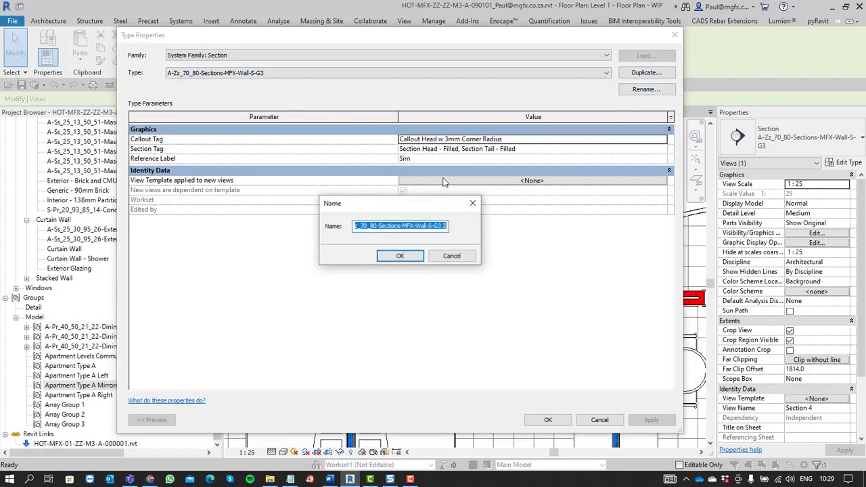
{"action": "left_click", "coordinate": [447, 226]}
{"action": "type", "text": "2"}
{"action": "double_click", "coordinate": [446, 226]}
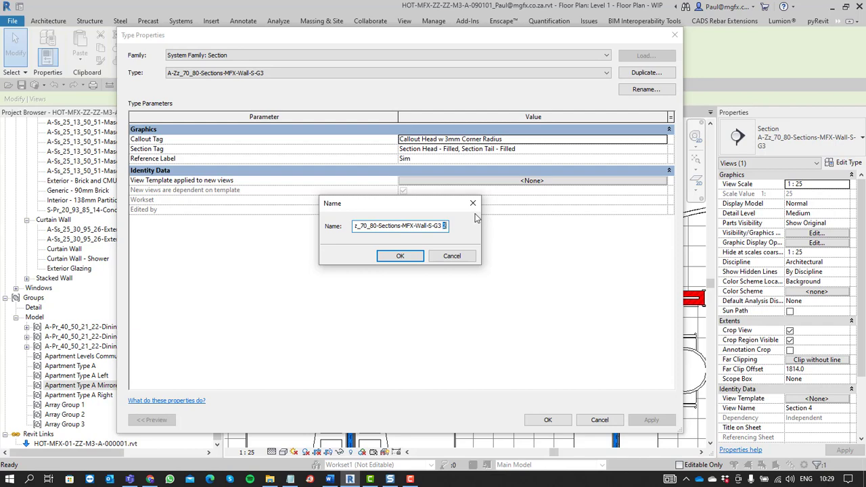
{"action": "type", "text": "Hide"}
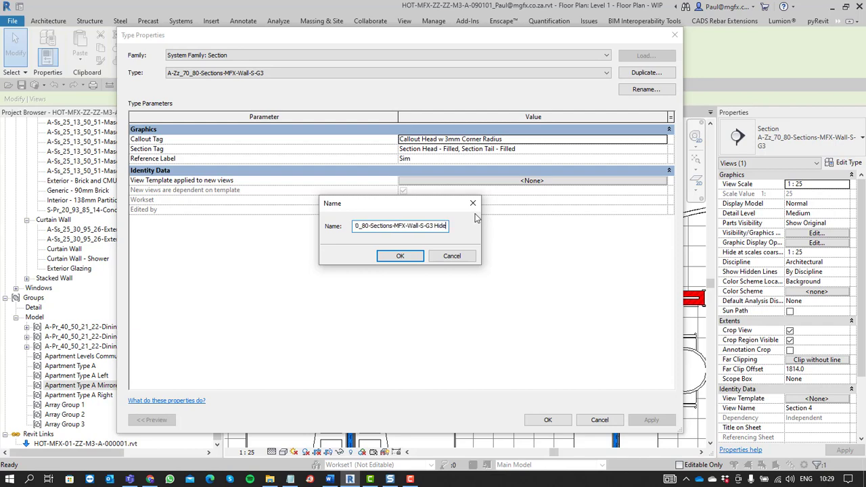
{"action": "left_click", "coordinate": [397, 257]}
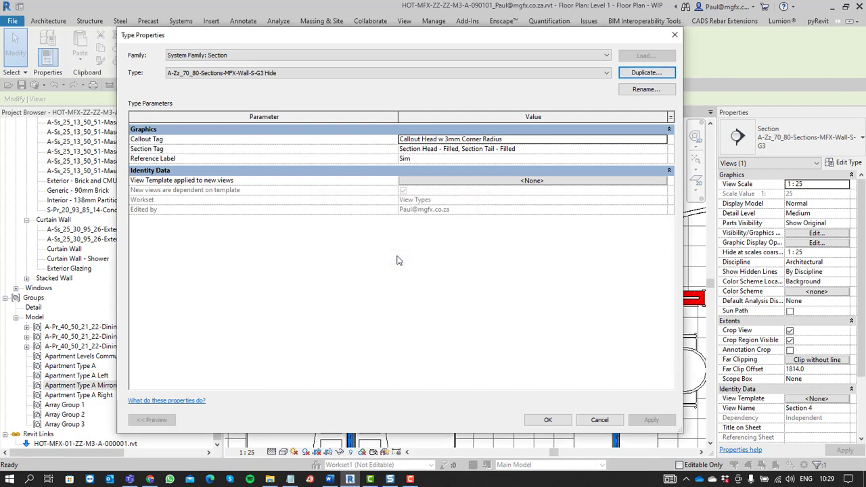
{"action": "left_click", "coordinate": [553, 419]}
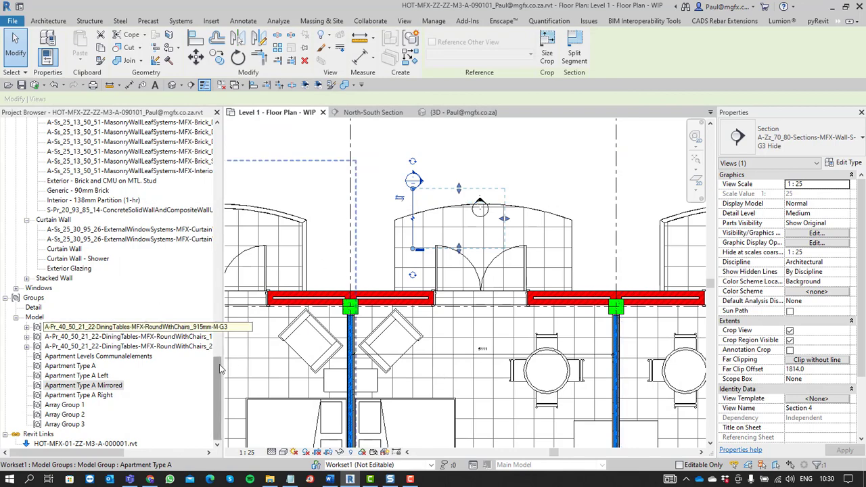
Expand the G3 Hide sections group in the Project Browser and save the project
{"action": "left_click_drag", "start_coordinate": [225, 365], "coordinate": [214, 167]}
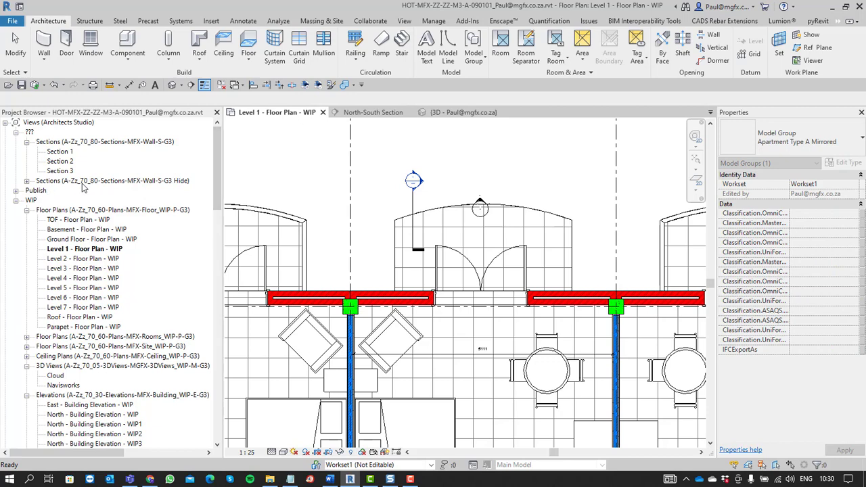
{"action": "left_click", "coordinate": [26, 181]}
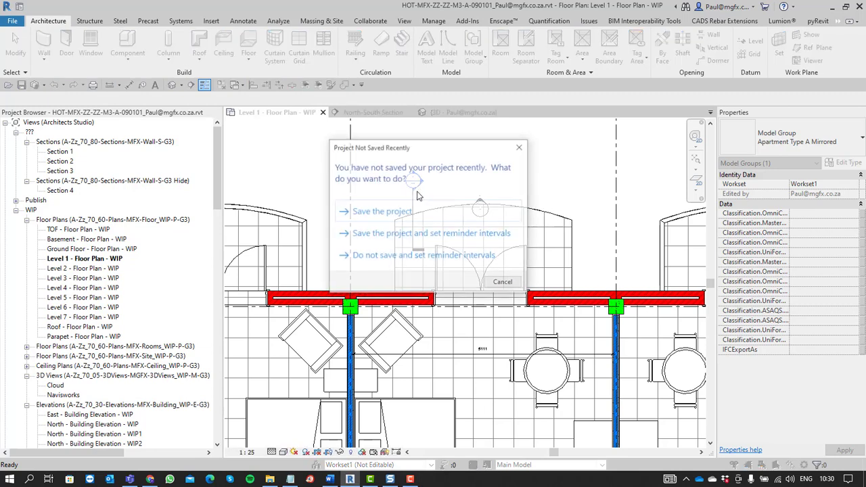
{"action": "left_click", "coordinate": [406, 212]}
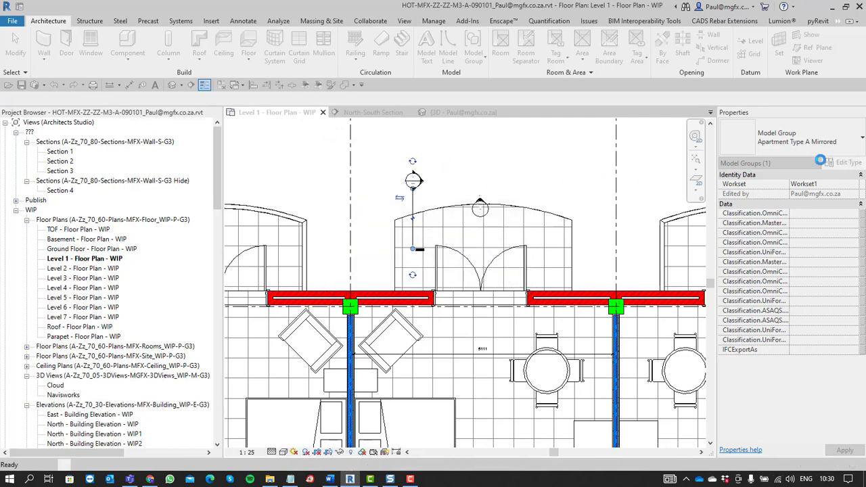
Reselect Section 4 and review its type properties without making changes
{"action": "left_click", "coordinate": [606, 200]}
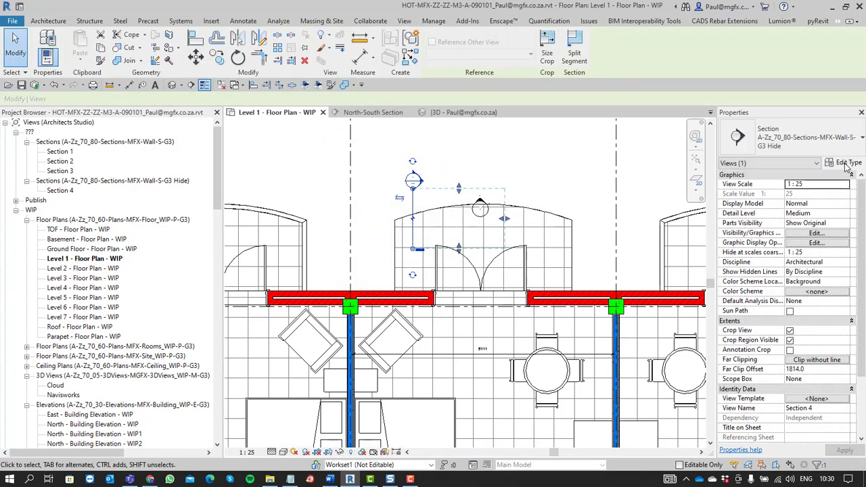
{"action": "left_click", "coordinate": [844, 163]}
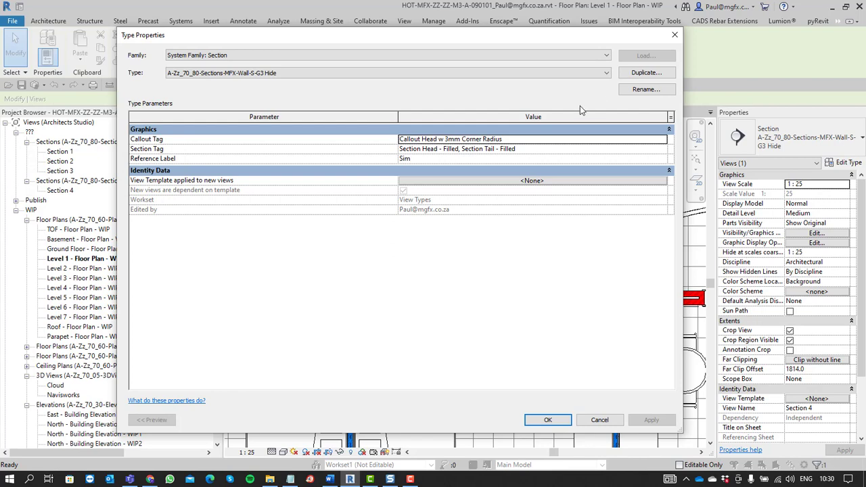
{"action": "left_click", "coordinate": [675, 35]}
{"action": "key", "text": "Escape"}
{"action": "scroll", "coordinate": [401, 174], "scroll_direction": "up", "scroll_amount": 3}
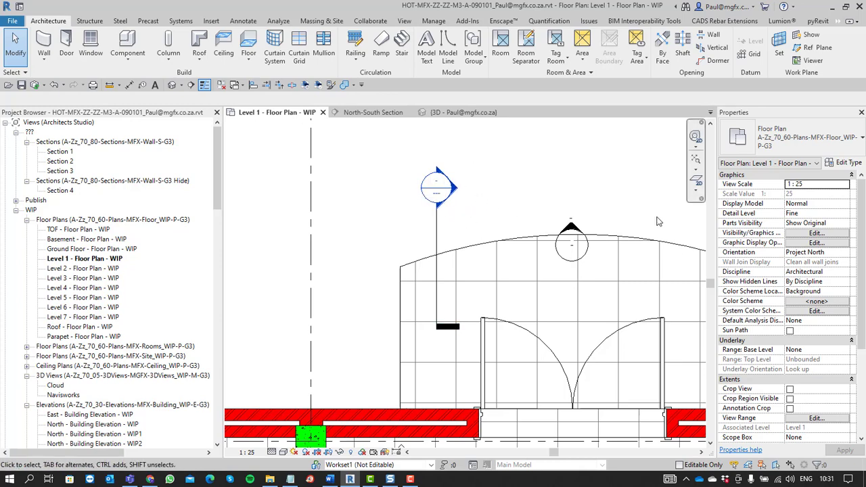
In Level 1's Visibility/Graphic Overrides, locate Section Boxes among annotations, then view the Filters list
{"action": "left_click", "coordinate": [816, 233]}
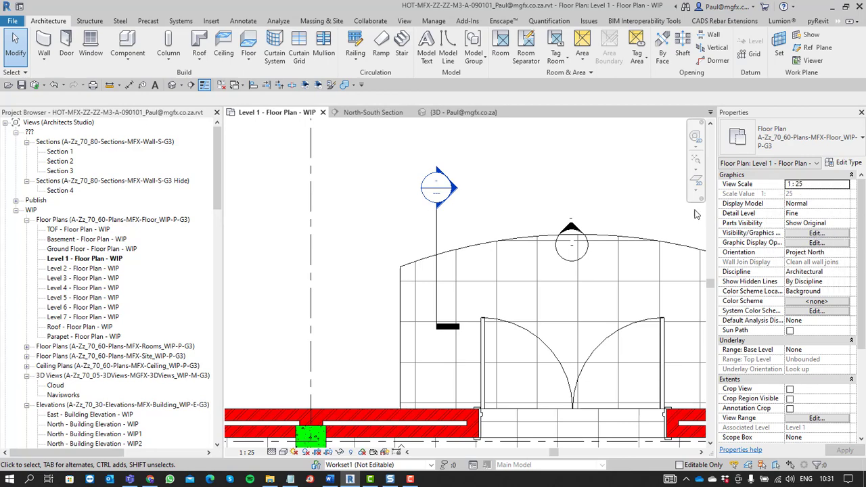
{"action": "key", "text": "v"}
{"action": "key", "text": "v"}
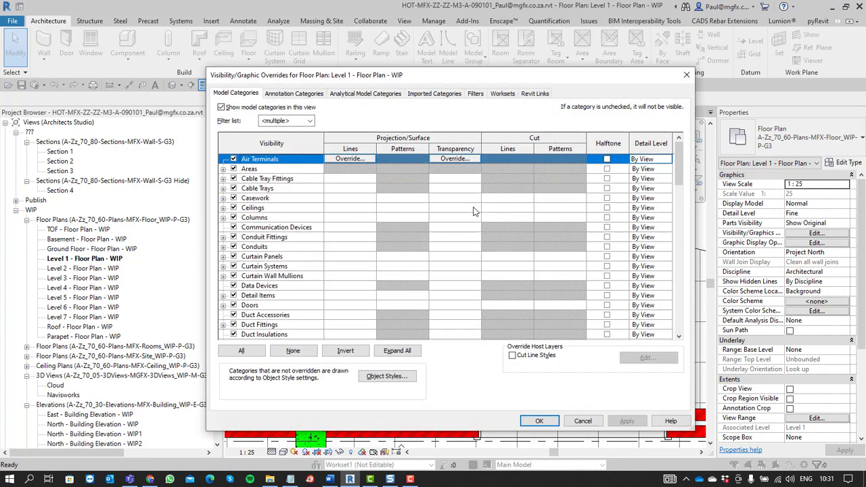
{"action": "left_click", "coordinate": [288, 96]}
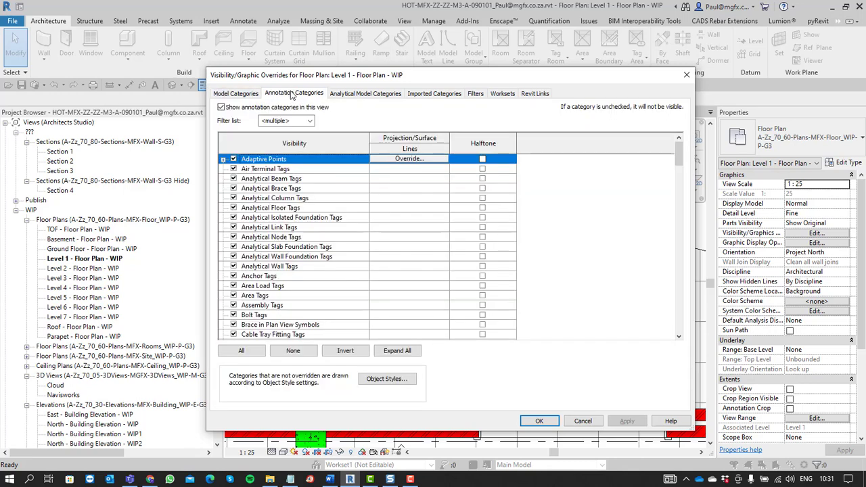
{"action": "left_click", "coordinate": [311, 238]}
{"action": "key", "text": "s"}
{"action": "scroll", "coordinate": [311, 238], "scroll_direction": "down", "scroll_amount": 2}
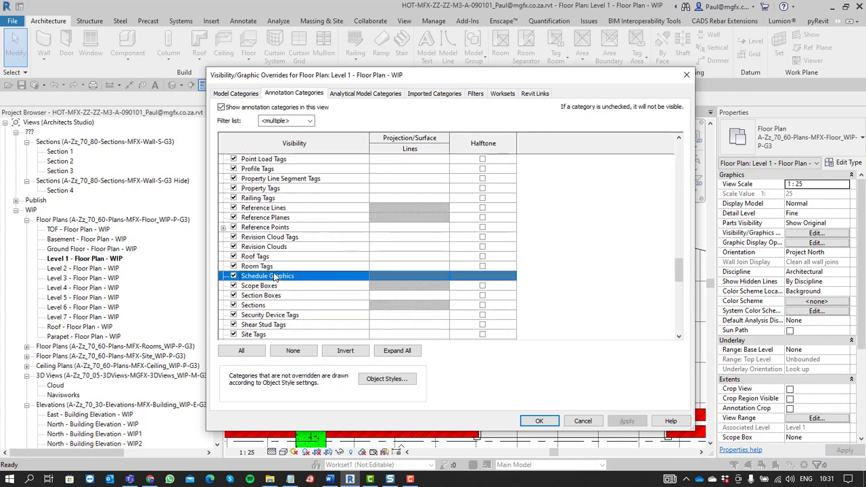
{"action": "left_click", "coordinate": [302, 297]}
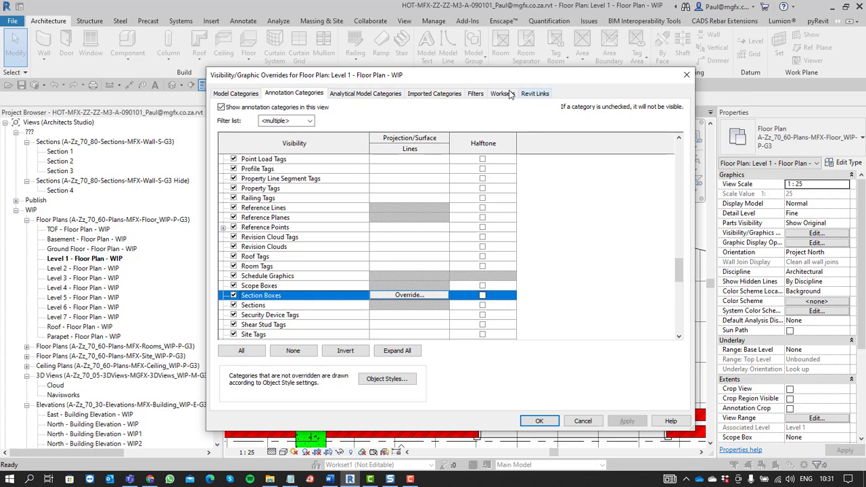
{"action": "left_click", "coordinate": [477, 94]}
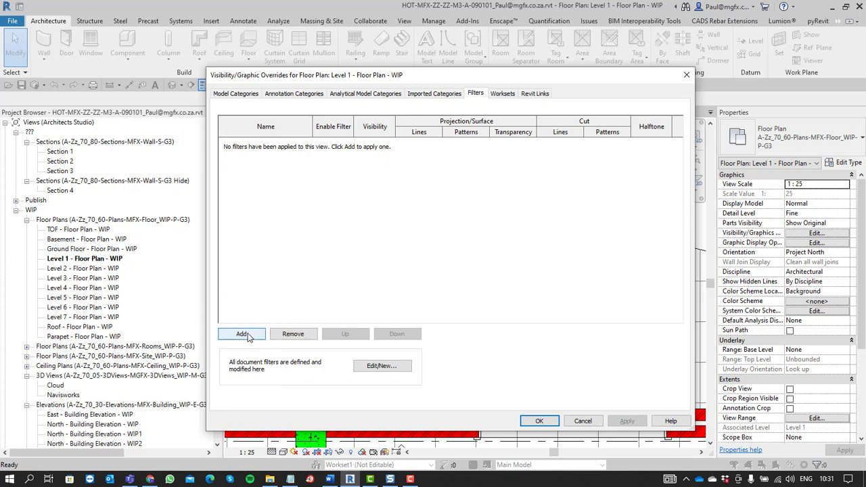
Create a new rule-based filter named Working Sections applying to the Sections category
{"action": "left_click", "coordinate": [382, 367]}
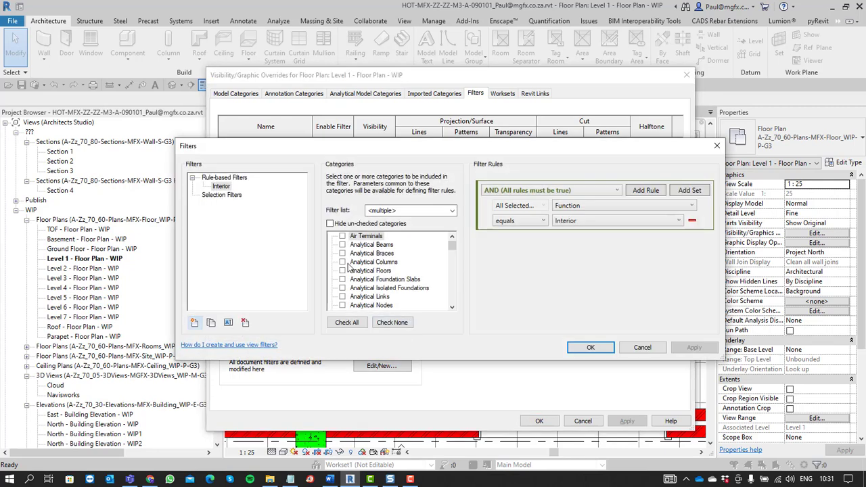
{"action": "left_click", "coordinate": [221, 186]}
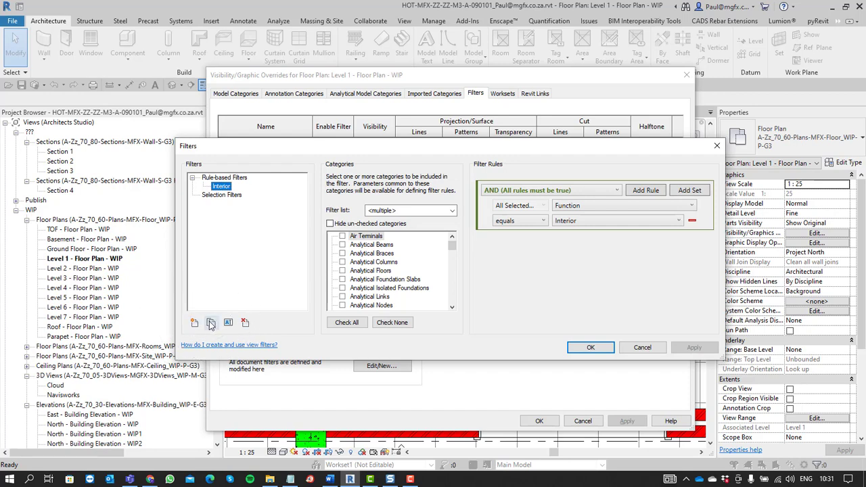
{"action": "left_click", "coordinate": [194, 323]}
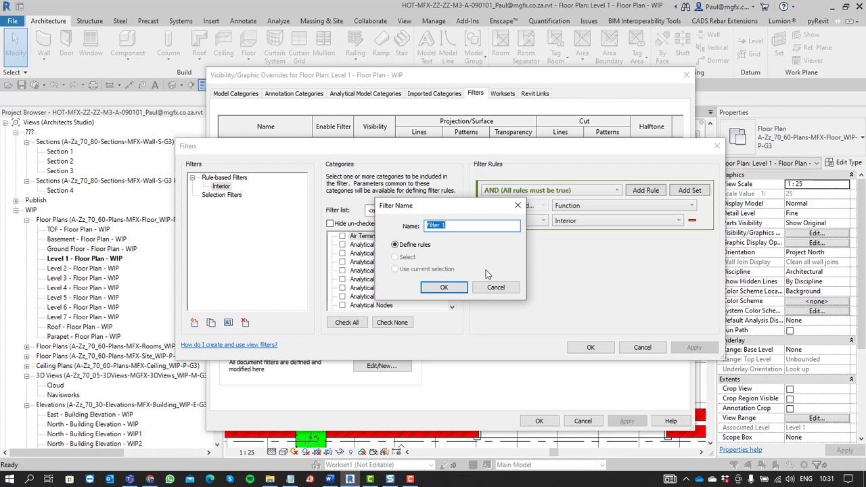
{"action": "type", "text": "Working Sections"}
{"action": "left_click", "coordinate": [445, 290]}
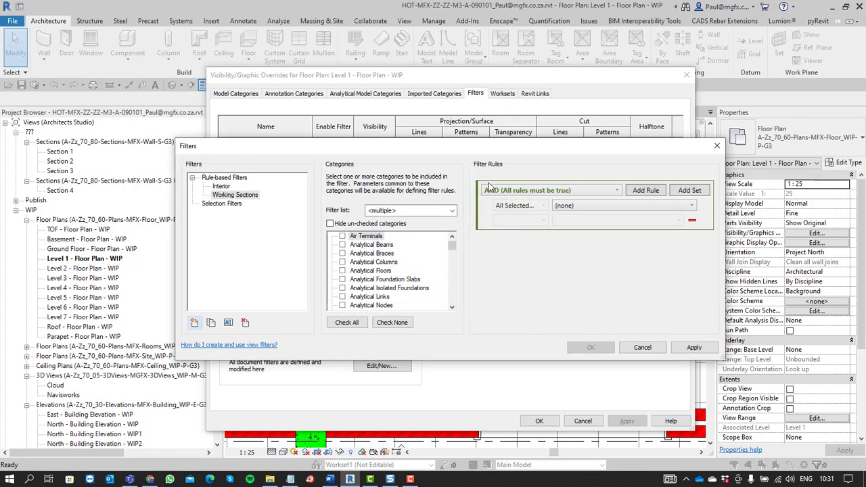
{"action": "mouse_move", "coordinate": [452, 248]}
{"action": "left_mouse_down"}
{"action": "mouse_move", "coordinate": [458, 307]}
{"action": "mouse_move", "coordinate": [461, 238]}
{"action": "left_mouse_up"}
{"action": "scroll", "coordinate": [404, 248], "scroll_direction": "down", "scroll_amount": 3}
{"action": "scroll", "coordinate": [415, 254], "scroll_direction": "up", "scroll_amount": 3}
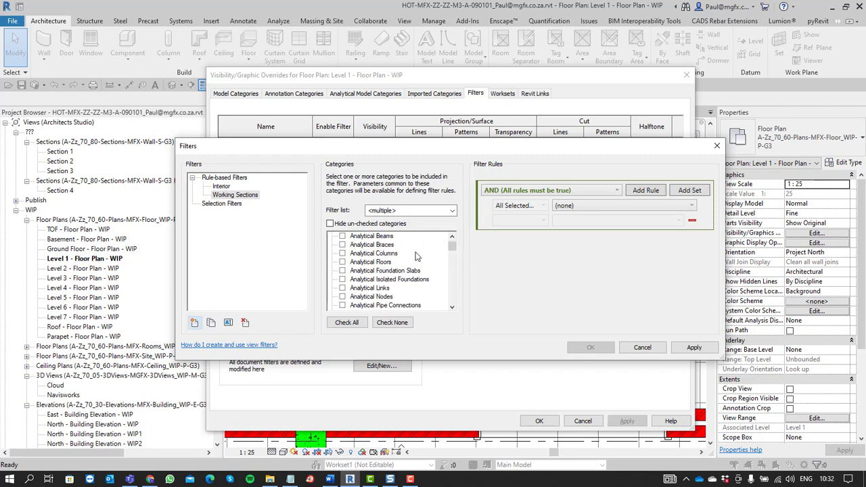
{"action": "left_click_drag", "start_coordinate": [454, 245], "coordinate": [453, 286]}
{"action": "left_click", "coordinate": [342, 270]}
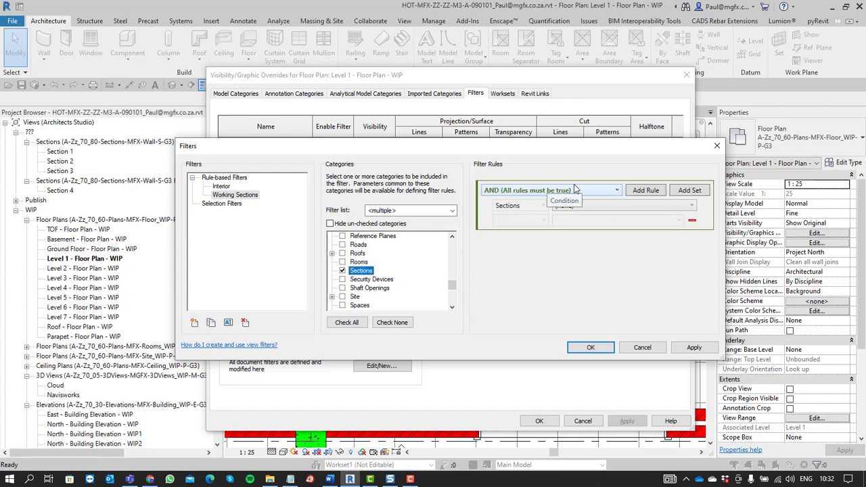
Add the rule Family and Type equals the A-Zz_70_80-Sections-MFX-Wall-S-G3 Hide section type
{"action": "left_click", "coordinate": [538, 192]}
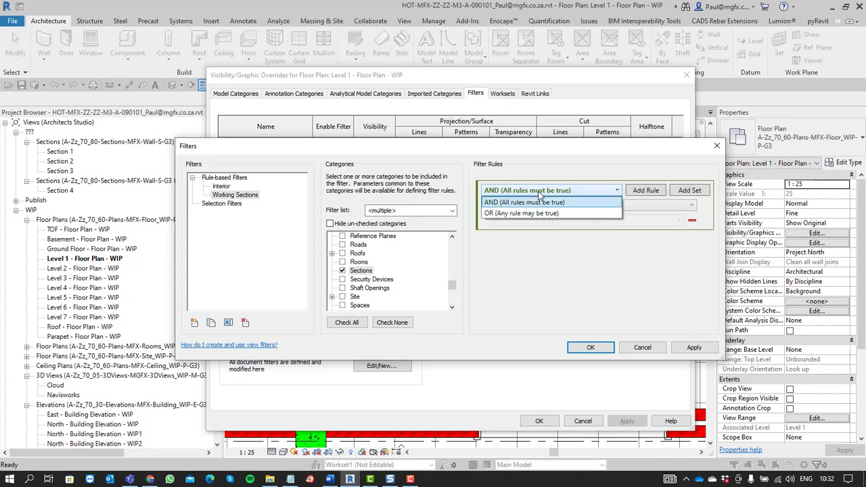
{"action": "left_click", "coordinate": [621, 232]}
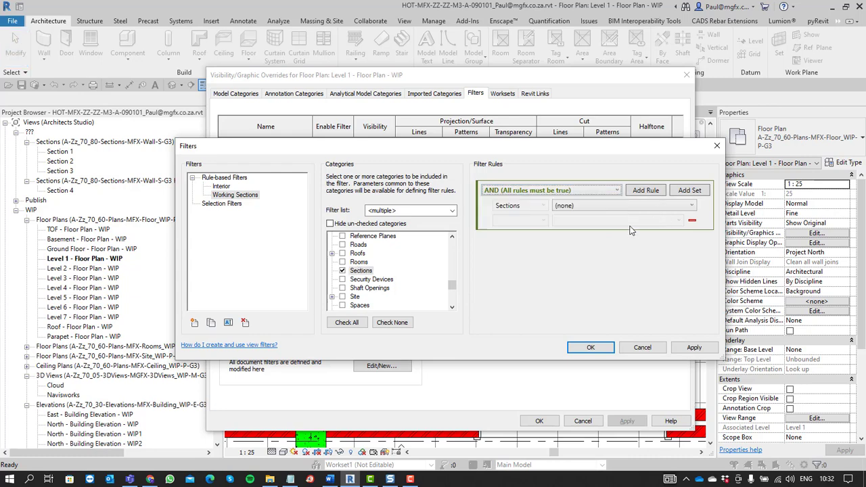
{"action": "left_click", "coordinate": [586, 207]}
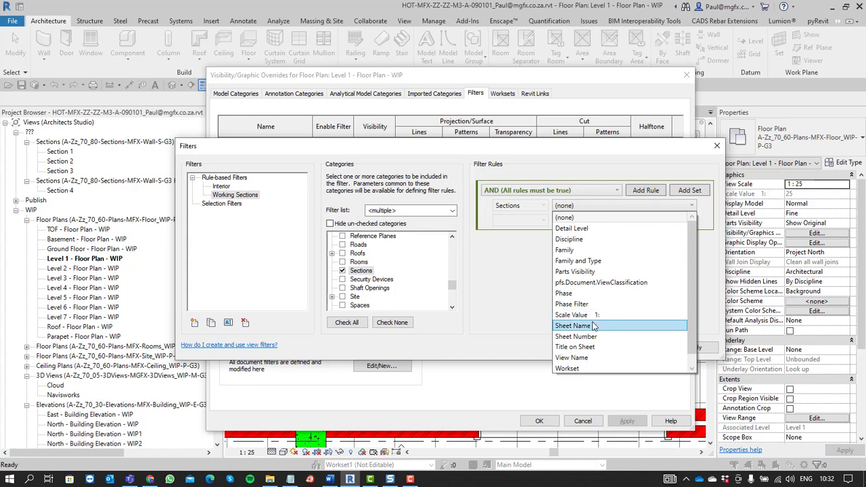
{"action": "scroll", "coordinate": [593, 326], "scroll_direction": "down", "scroll_amount": 1}
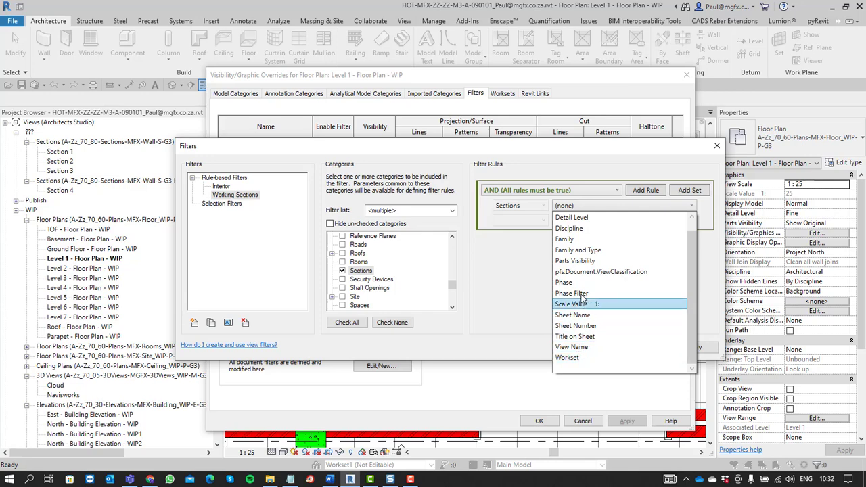
{"action": "scroll", "coordinate": [578, 271], "scroll_direction": "up", "scroll_amount": 1}
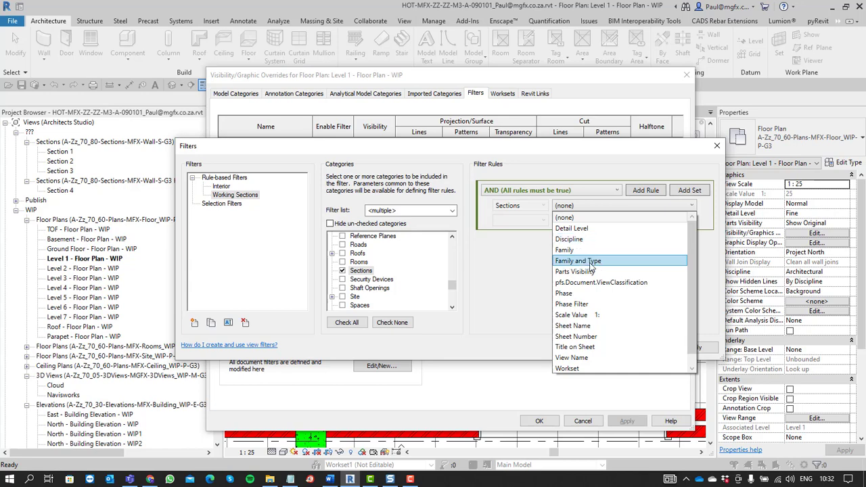
{"action": "left_click", "coordinate": [589, 262]}
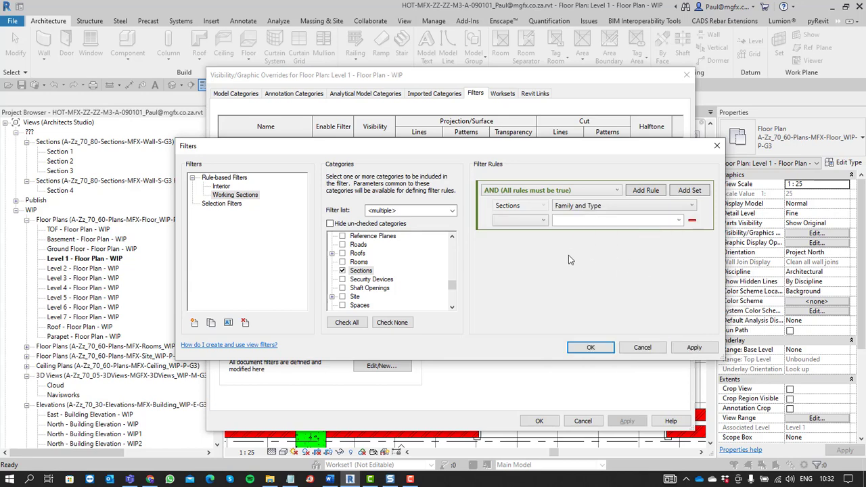
{"action": "left_click", "coordinate": [521, 223]}
{"action": "left_click", "coordinate": [495, 234]}
{"action": "left_click", "coordinate": [677, 221]}
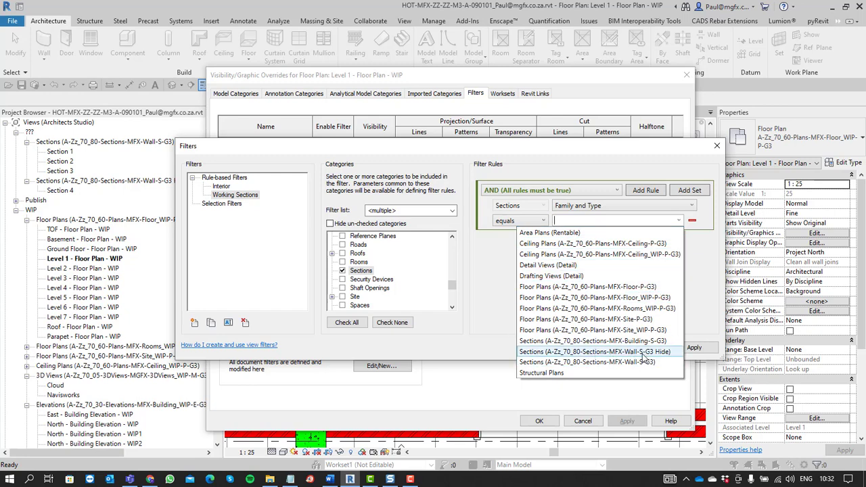
{"action": "left_click", "coordinate": [601, 353]}
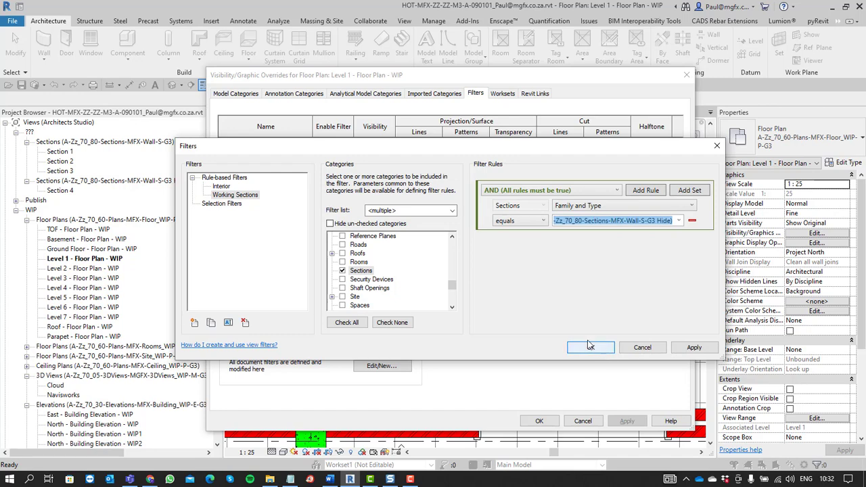
Save the filter and add Working Sections to the Level 1 plan's filters
{"action": "left_click", "coordinate": [581, 347]}
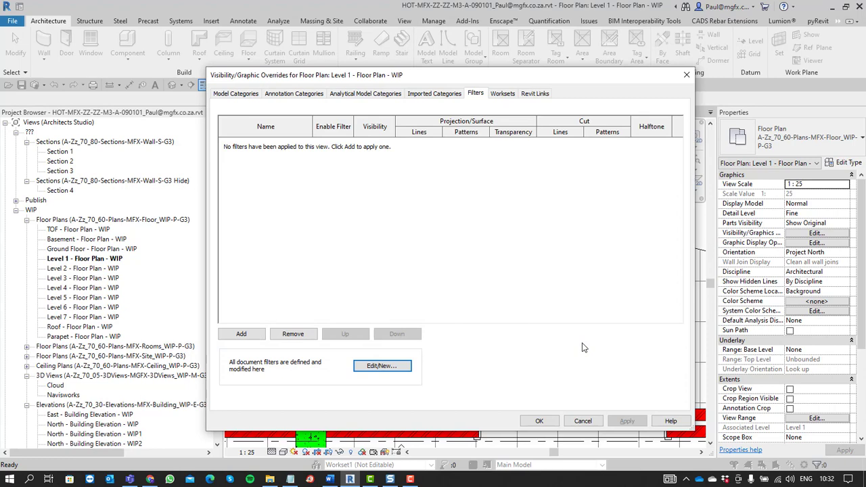
{"action": "left_click", "coordinate": [256, 334]}
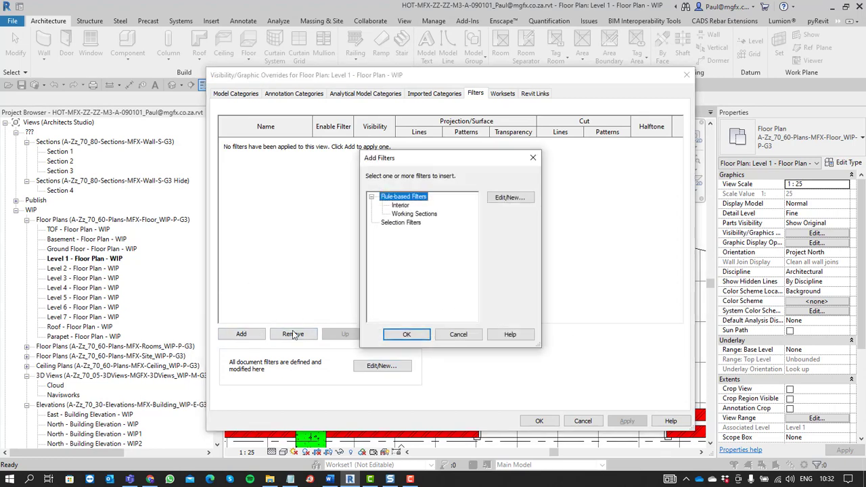
{"action": "left_click", "coordinate": [413, 214]}
{"action": "left_click", "coordinate": [407, 330]}
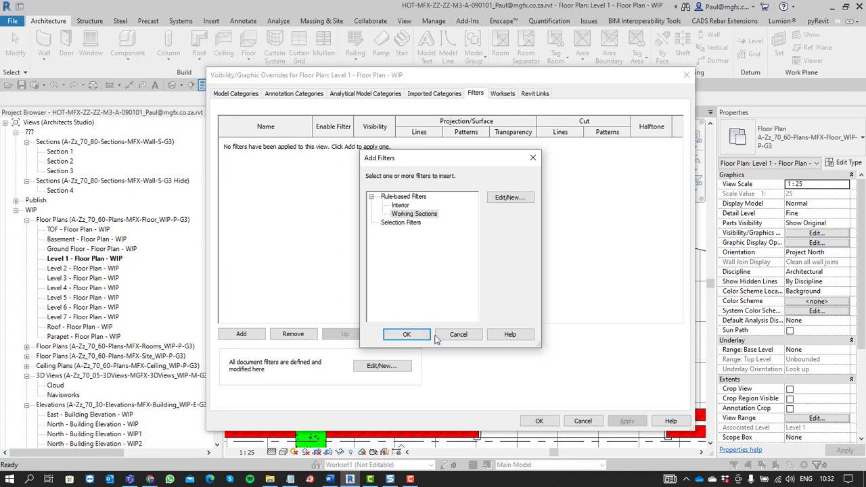
{"action": "left_click", "coordinate": [407, 334]}
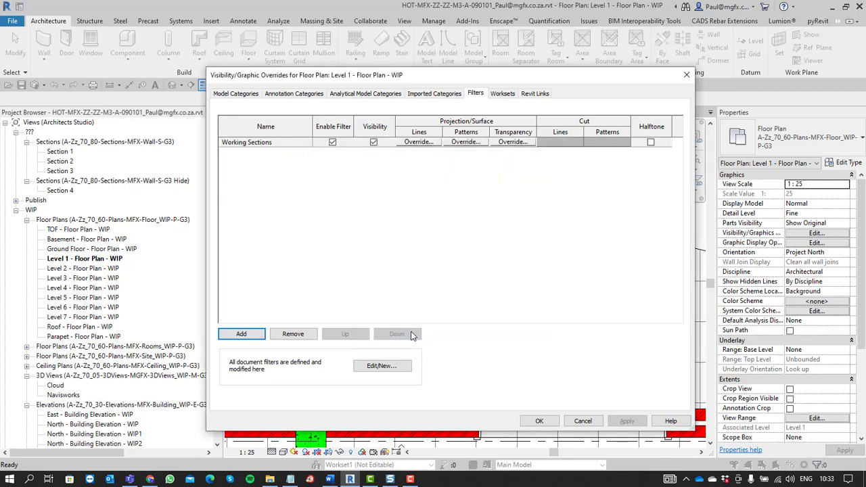
Override Working Sections projection lines to solid pattern, cyan colour, weight 5
{"action": "left_click", "coordinate": [423, 143]}
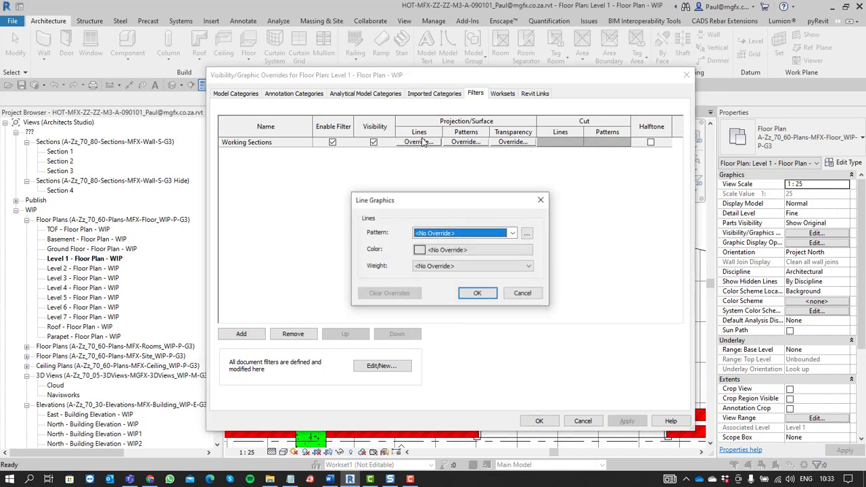
{"action": "left_click", "coordinate": [504, 232]}
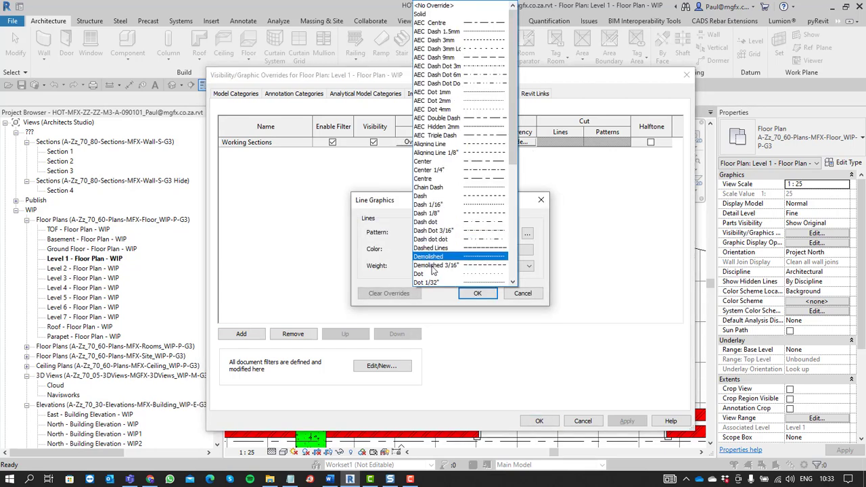
{"action": "left_click", "coordinate": [423, 13]}
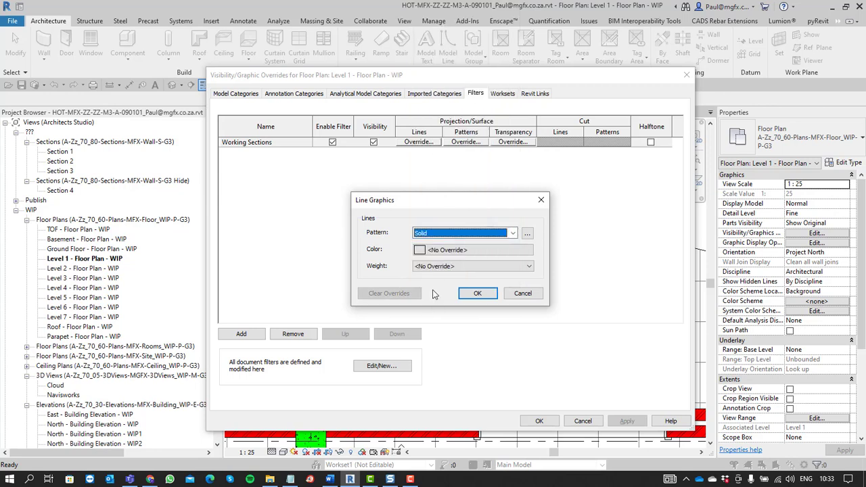
{"action": "left_click", "coordinate": [444, 251]}
{"action": "left_click", "coordinate": [351, 263]}
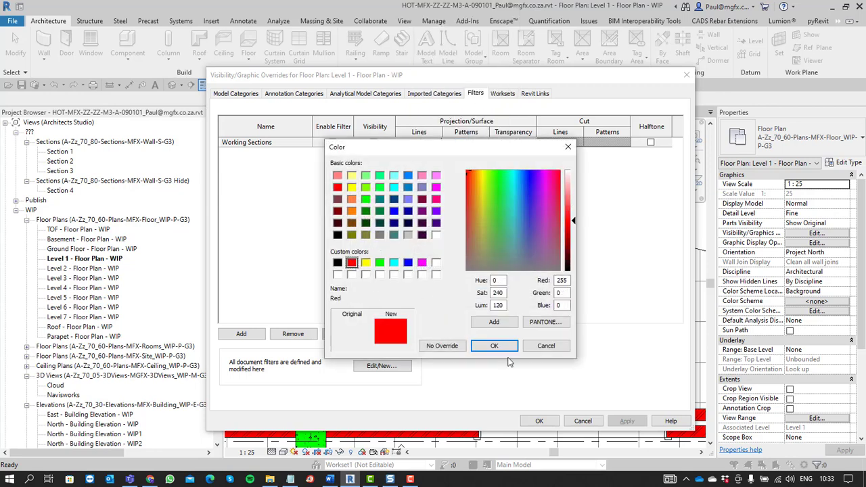
{"action": "left_click", "coordinate": [493, 346]}
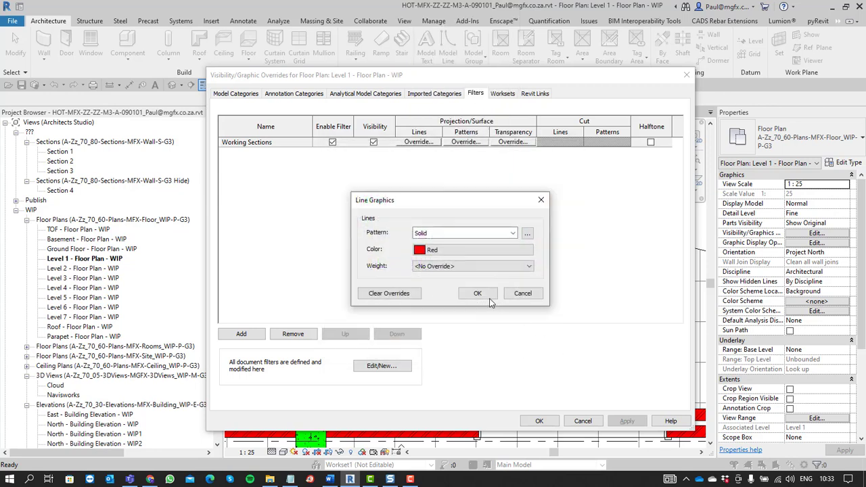
{"action": "left_click", "coordinate": [470, 251]}
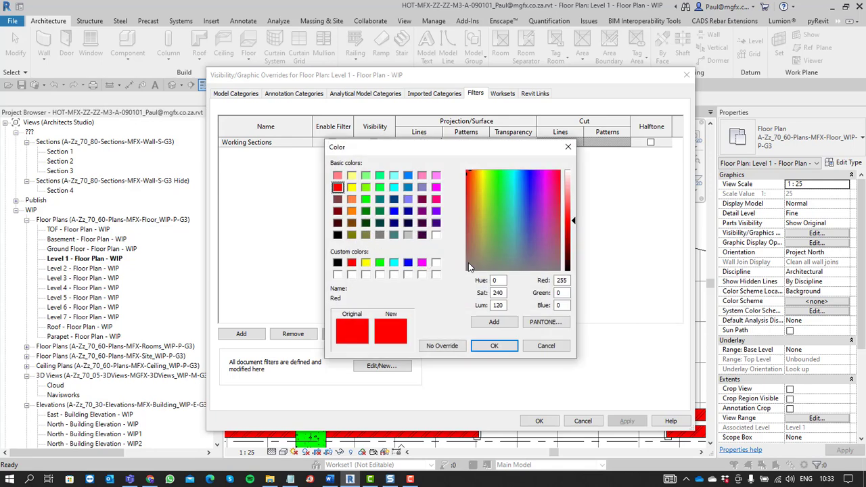
{"action": "left_click", "coordinate": [393, 263]}
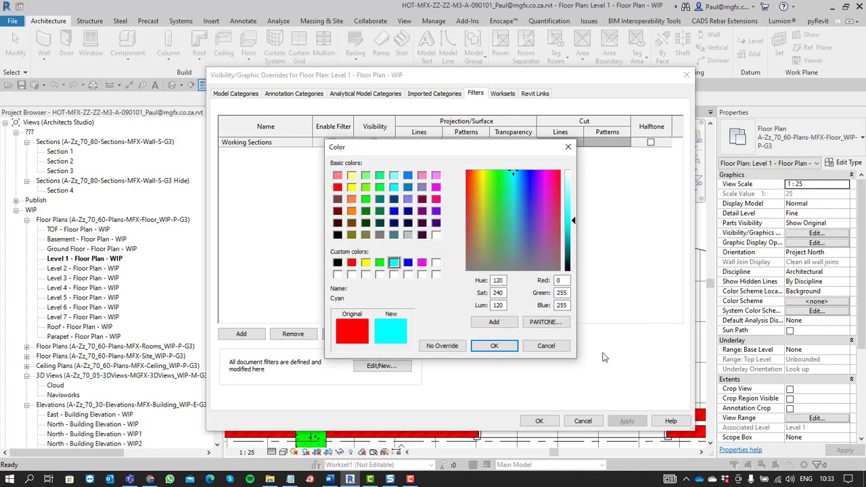
{"action": "left_click", "coordinate": [494, 346]}
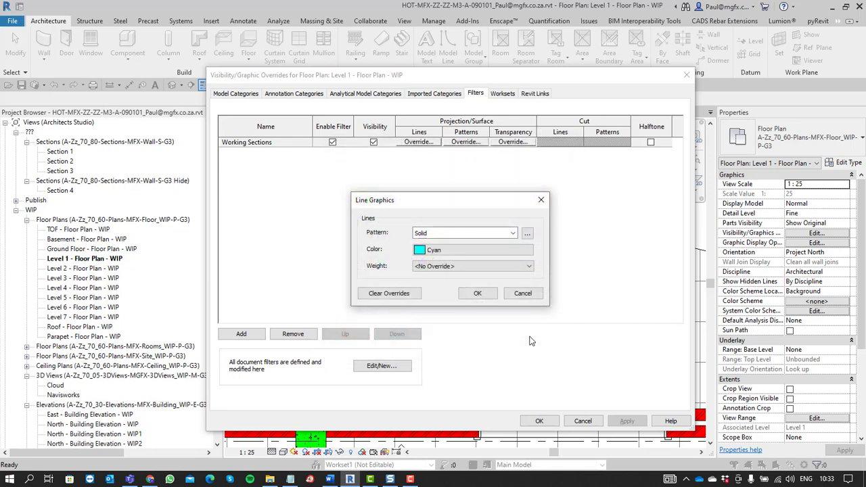
{"action": "left_click", "coordinate": [460, 265]}
{"action": "left_click", "coordinate": [433, 315]}
{"action": "left_click", "coordinate": [475, 293]}
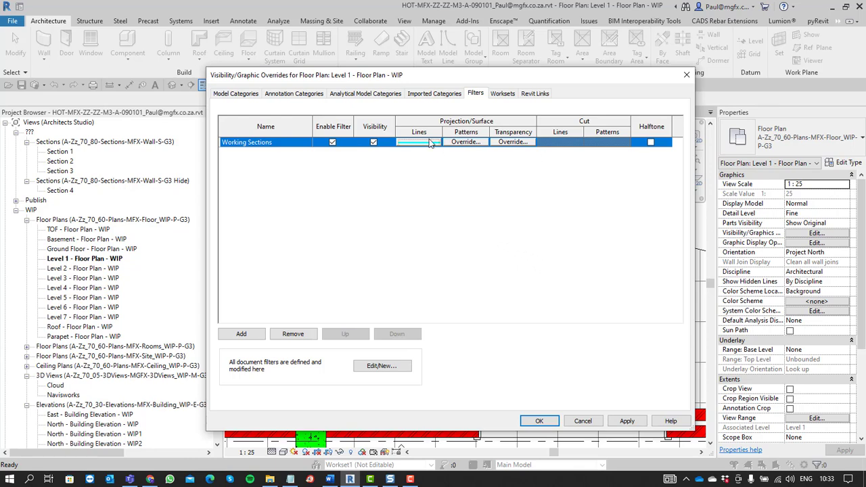
Apply the cyan override, then preview Working Sections in halftone and switch halftone back off
{"action": "left_click", "coordinate": [627, 421]}
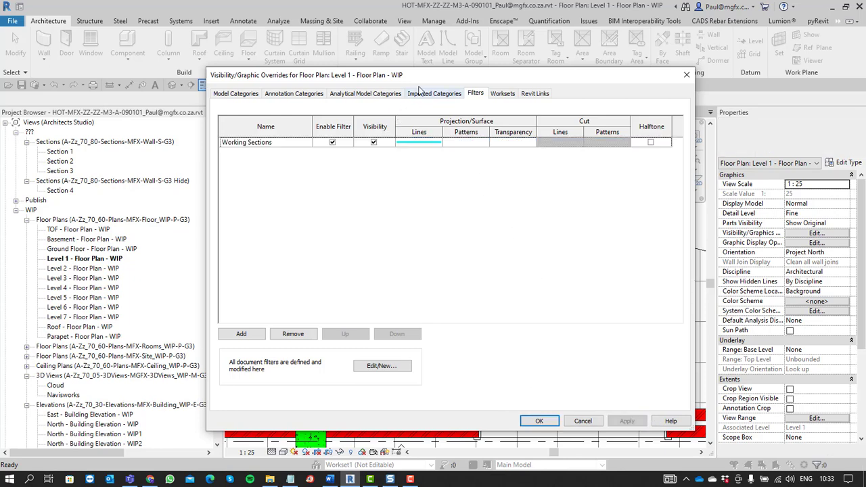
{"action": "left_click_drag", "start_coordinate": [417, 75], "coordinate": [450, 329]}
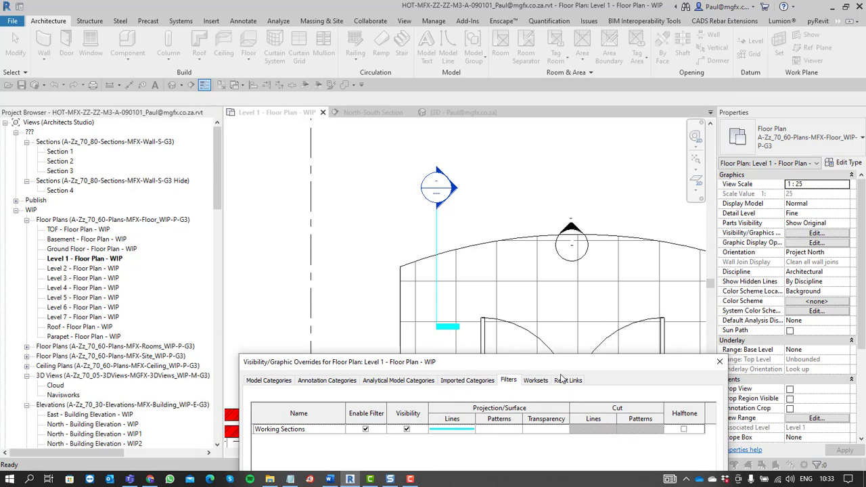
{"action": "left_click_drag", "start_coordinate": [256, 363], "coordinate": [192, 196]}
{"action": "left_click_drag", "start_coordinate": [270, 213], "coordinate": [678, 45]}
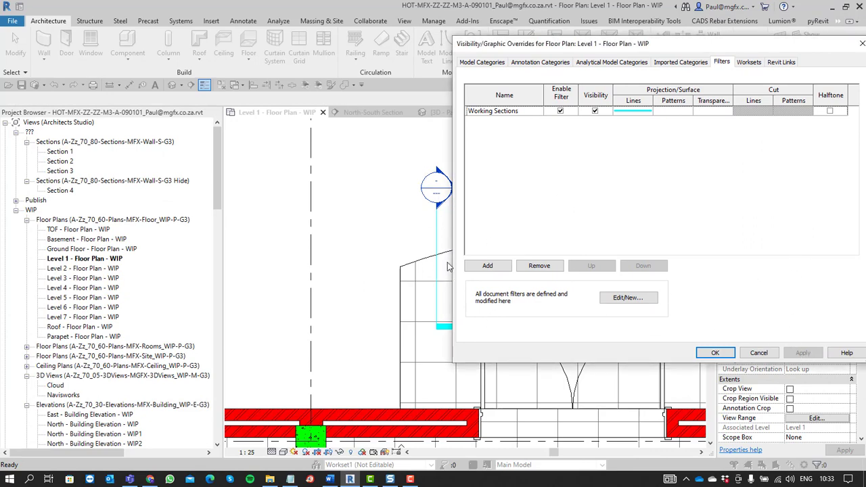
{"action": "left_click_drag", "start_coordinate": [634, 51], "coordinate": [660, 52]}
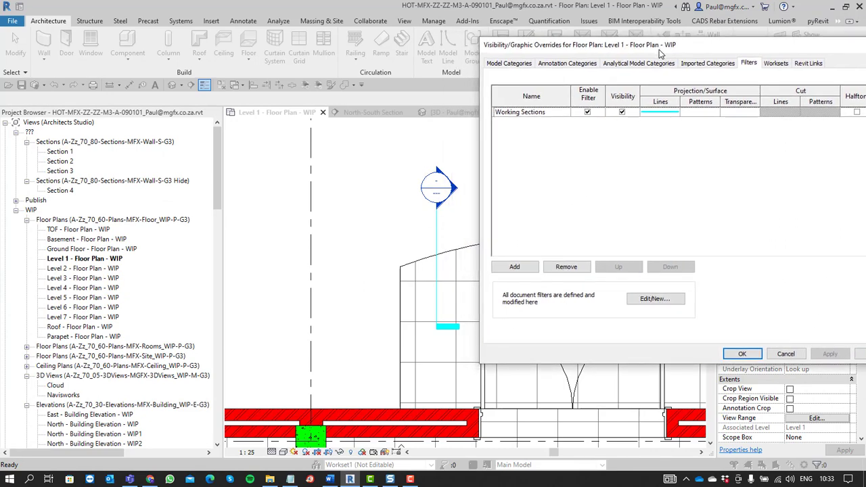
{"action": "left_click", "coordinate": [856, 111]}
{"action": "left_click", "coordinate": [829, 353]}
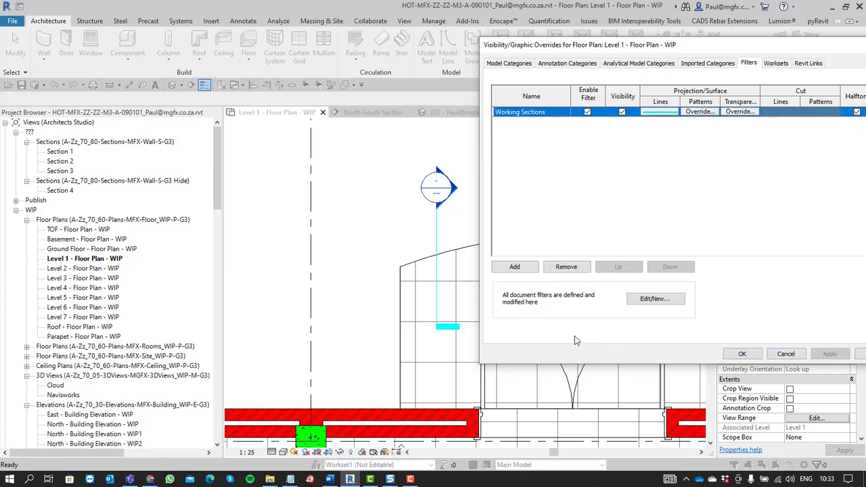
{"action": "left_click", "coordinate": [856, 113]}
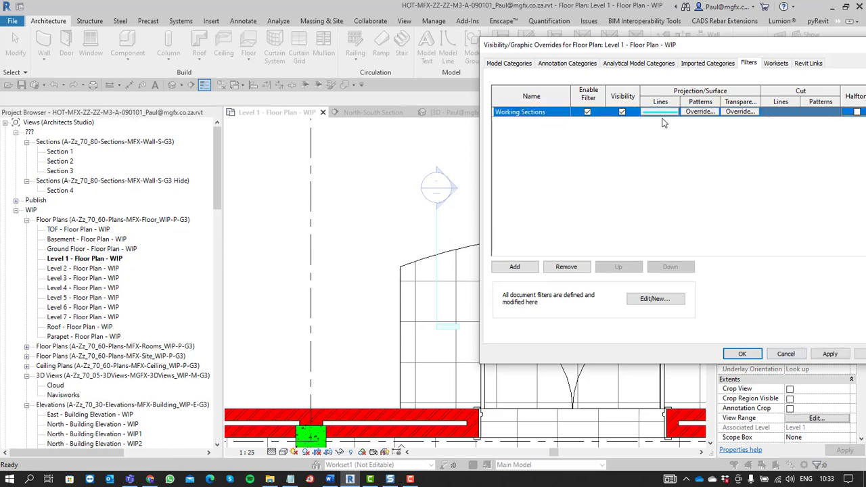
Preview the plan with the filter disabled, then hidden, restore both, and confirm
{"action": "left_click", "coordinate": [587, 113]}
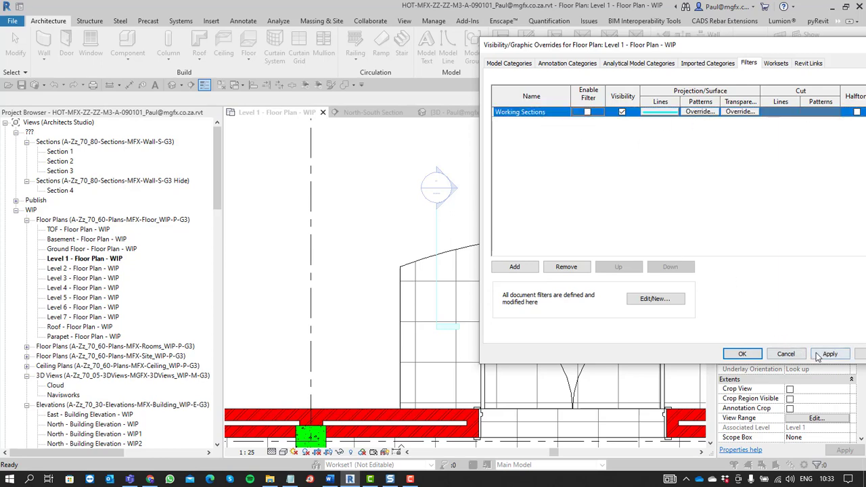
{"action": "left_click", "coordinate": [825, 353]}
{"action": "left_click", "coordinate": [580, 227]}
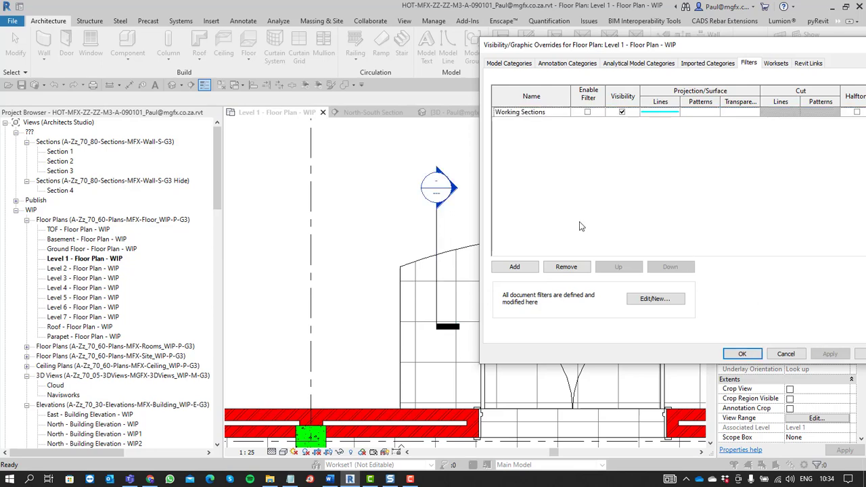
{"action": "left_click", "coordinate": [586, 113]}
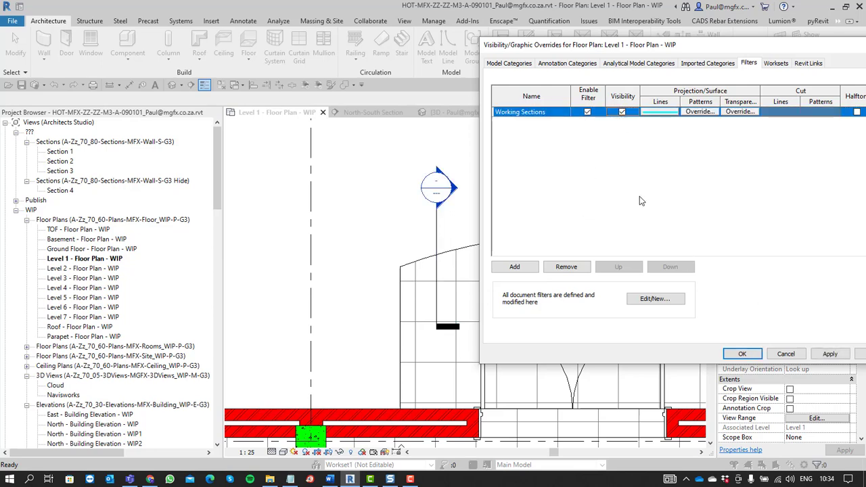
{"action": "left_click", "coordinate": [622, 112]}
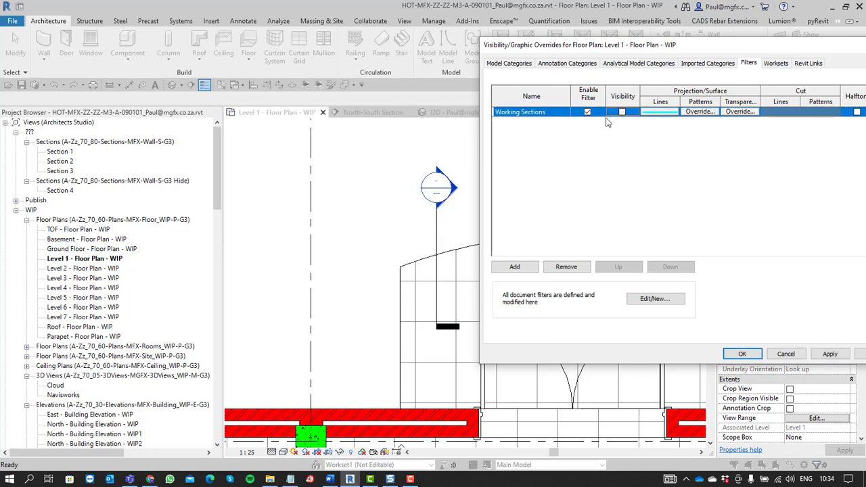
{"action": "left_click", "coordinate": [826, 354]}
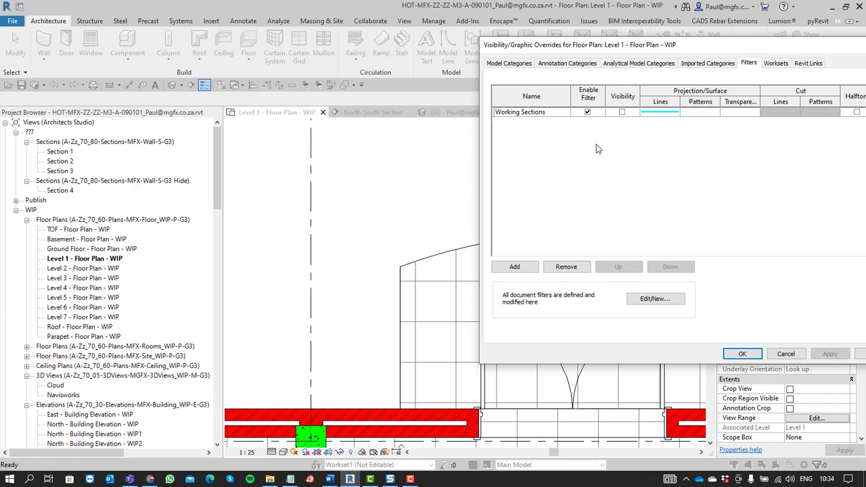
{"action": "left_click", "coordinate": [620, 111]}
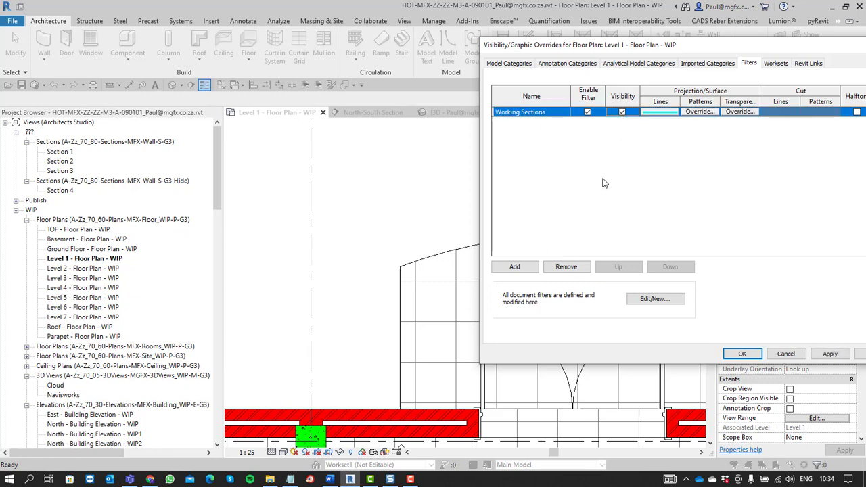
{"action": "left_click", "coordinate": [824, 354]}
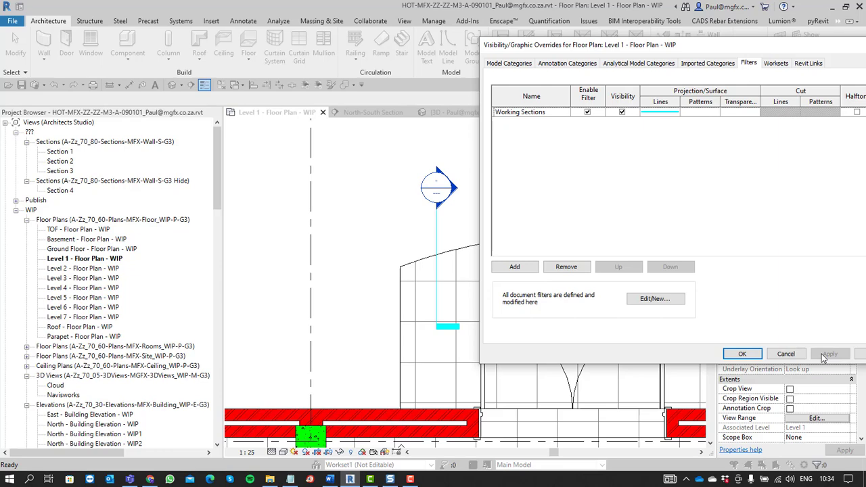
{"action": "left_click", "coordinate": [742, 354]}
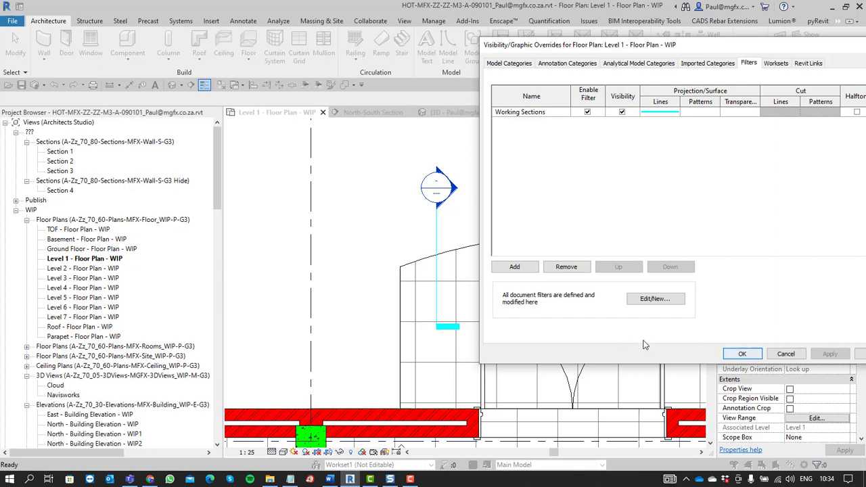
{"action": "left_click", "coordinate": [742, 353]}
Filter templates to Elevations, Sections, Detail Views and select the Architectural Section template
{"action": "scroll", "coordinate": [754, 349], "scroll_direction": "down", "scroll_amount": 5}
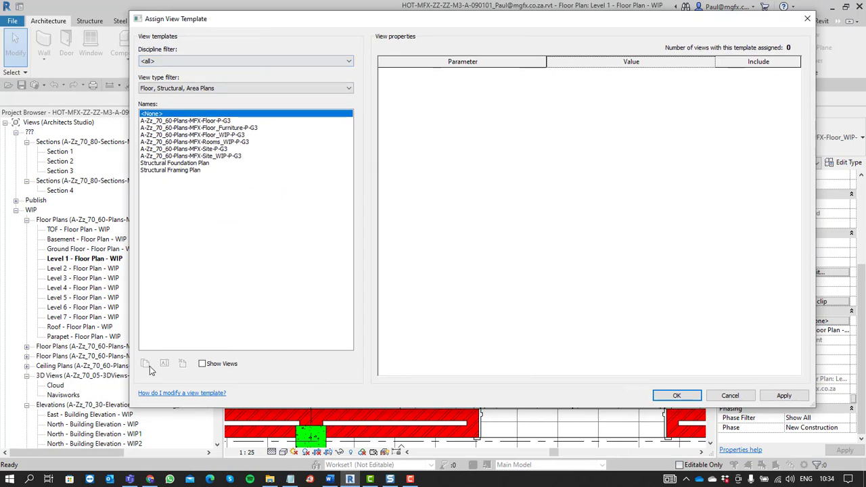
{"action": "left_click", "coordinate": [203, 127]}
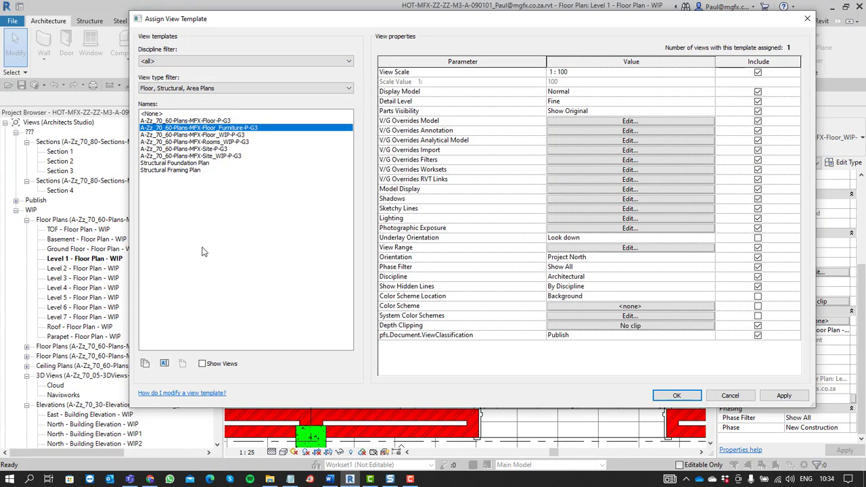
{"action": "left_click", "coordinate": [208, 89]}
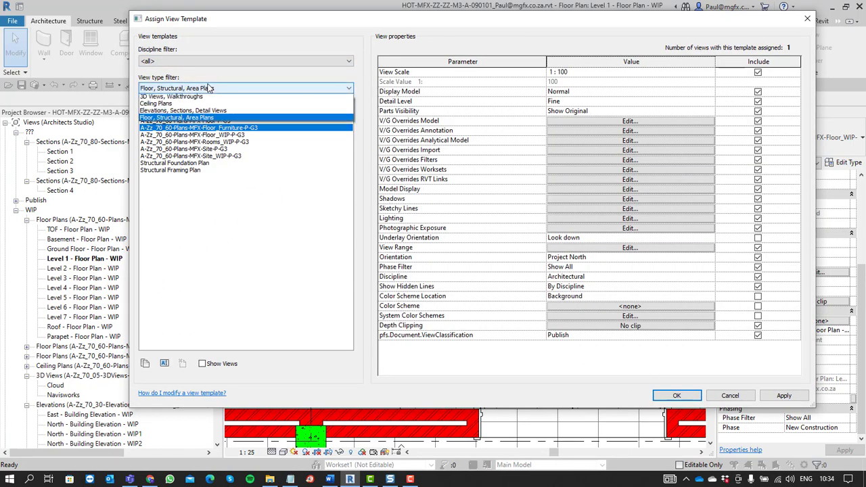
{"action": "left_click", "coordinate": [170, 119]}
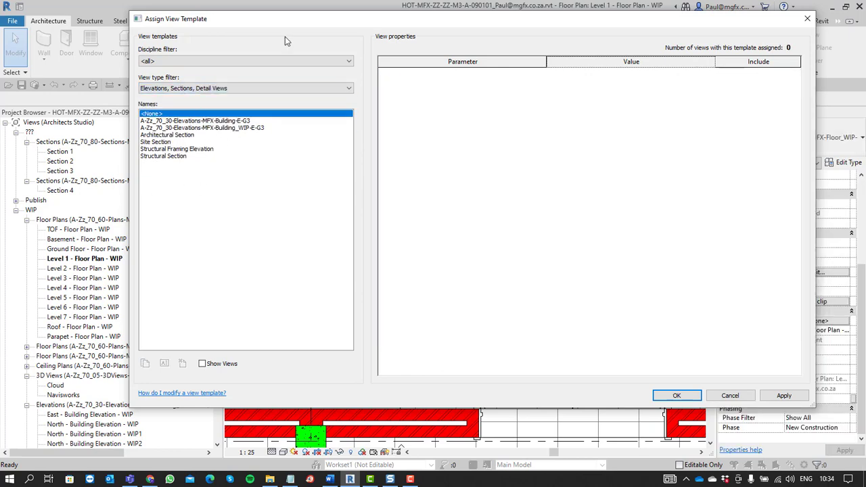
{"action": "left_click_drag", "start_coordinate": [285, 25], "coordinate": [280, 294]}
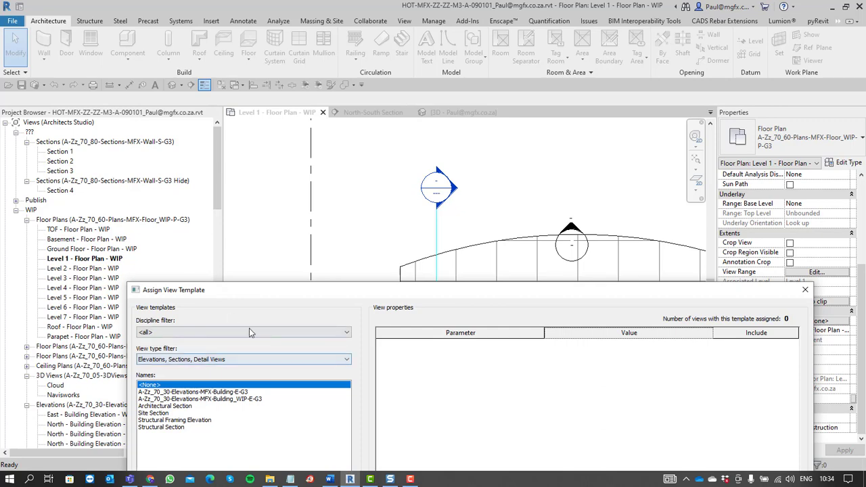
{"action": "left_click_drag", "start_coordinate": [326, 293], "coordinate": [310, 127]}
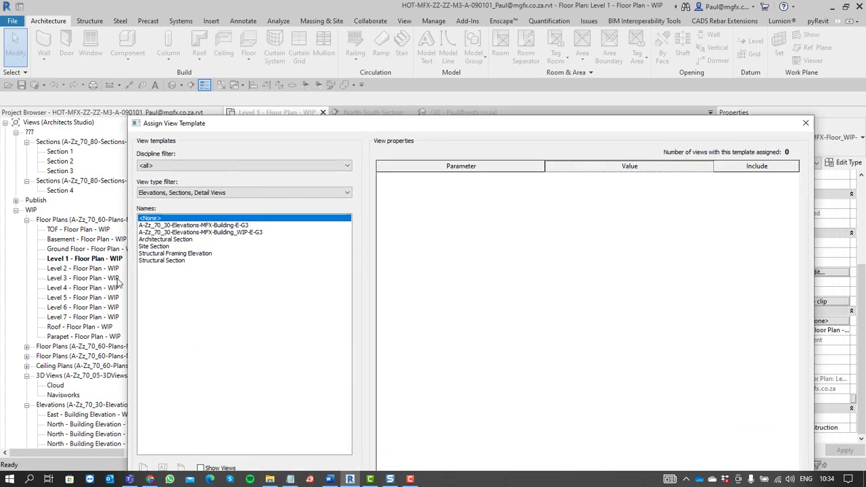
{"action": "left_click", "coordinate": [160, 240]}
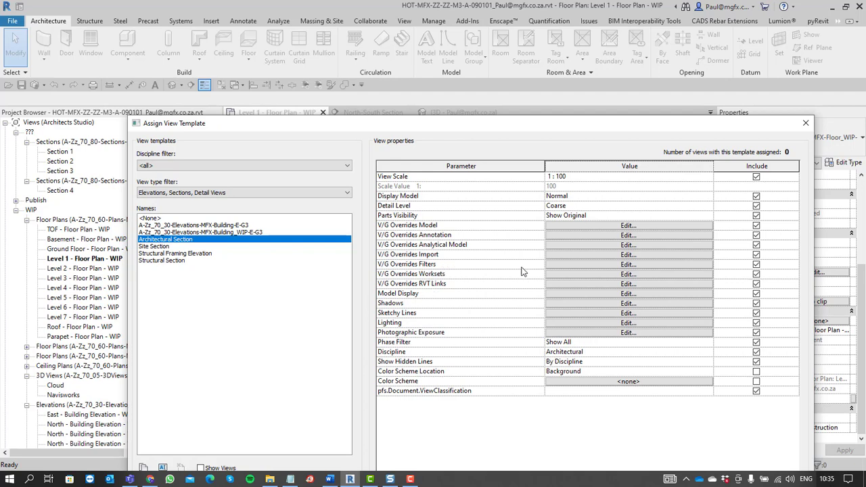
Add the Working Sections filter to the Architectural Section template's filters
{"action": "left_click", "coordinate": [567, 264]}
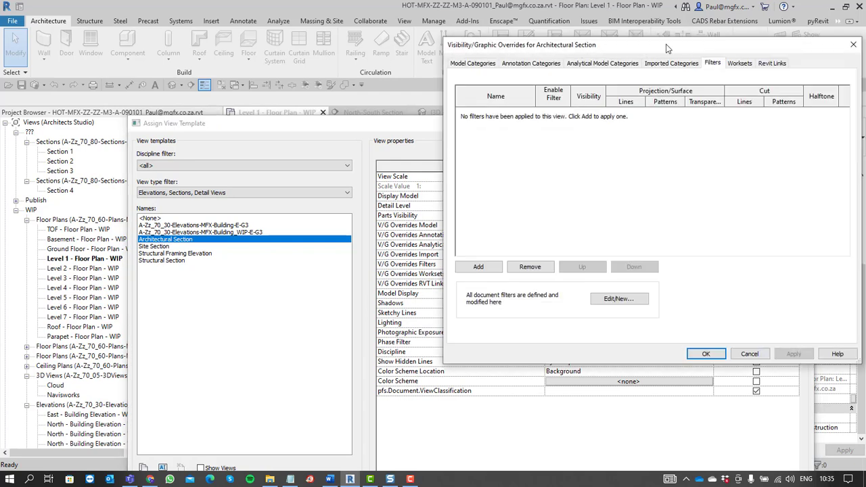
{"action": "left_click_drag", "start_coordinate": [665, 44], "coordinate": [426, 60]}
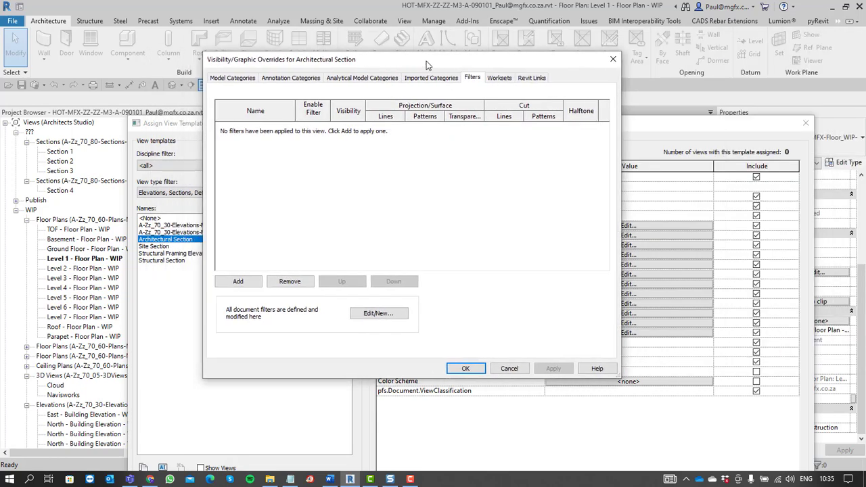
{"action": "left_click", "coordinate": [230, 281]}
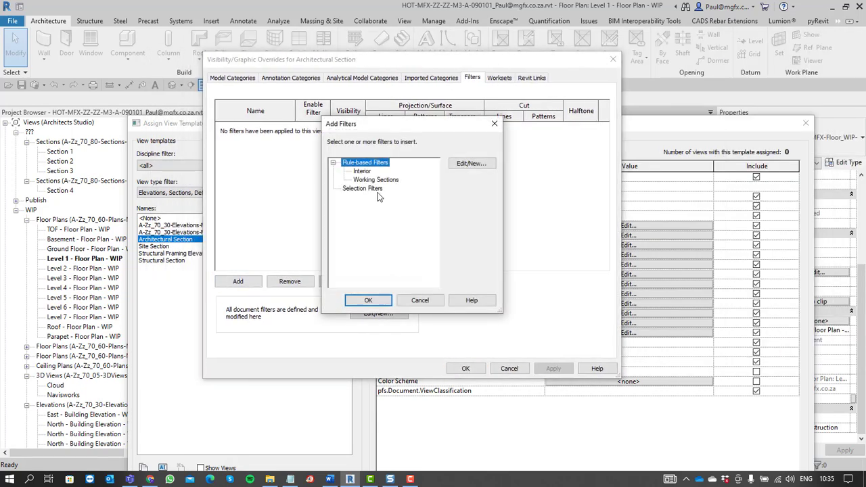
{"action": "left_click", "coordinate": [375, 179]}
{"action": "left_click", "coordinate": [365, 299]}
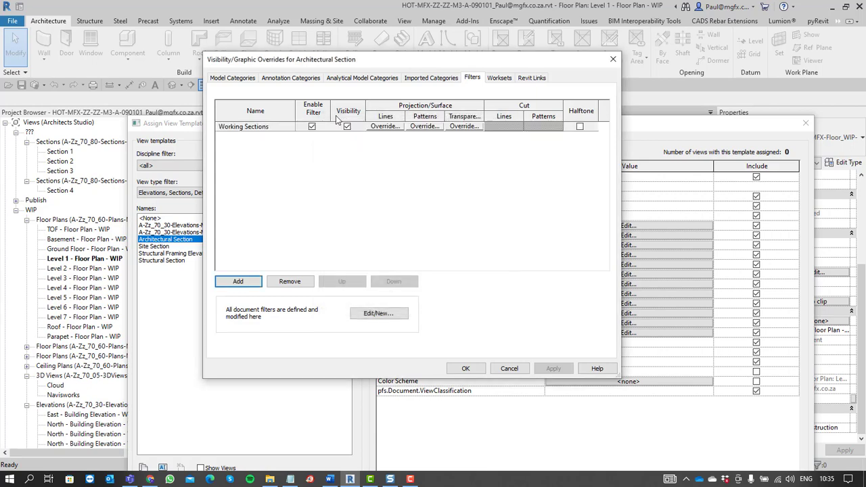
Give its lines solid cyan at a heavier weight, then assign the template to Level 1
{"action": "left_click", "coordinate": [398, 128]}
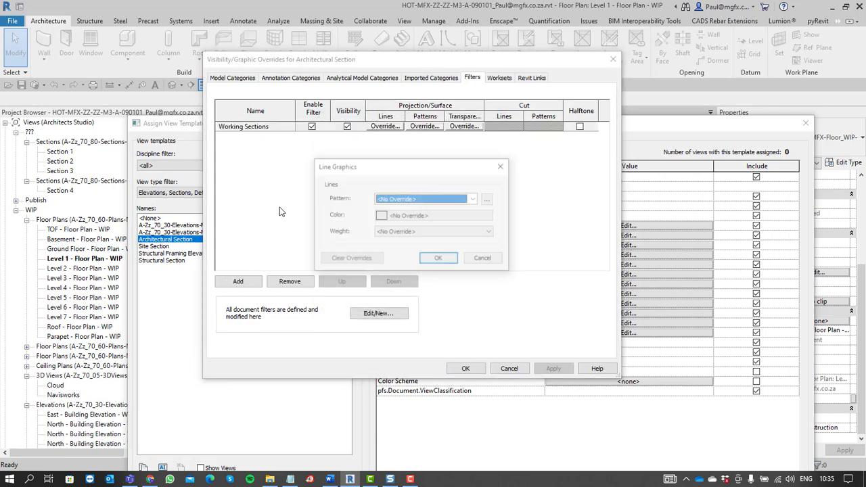
{"action": "left_click", "coordinate": [403, 198]}
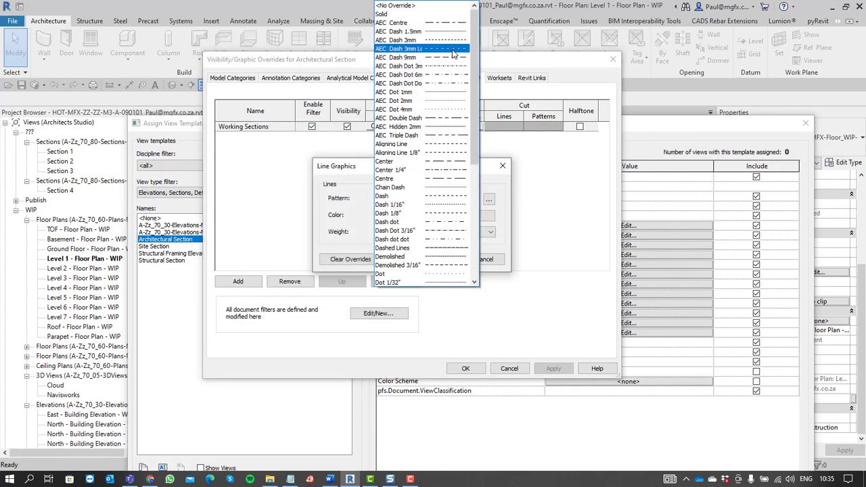
{"action": "left_click", "coordinate": [399, 14]}
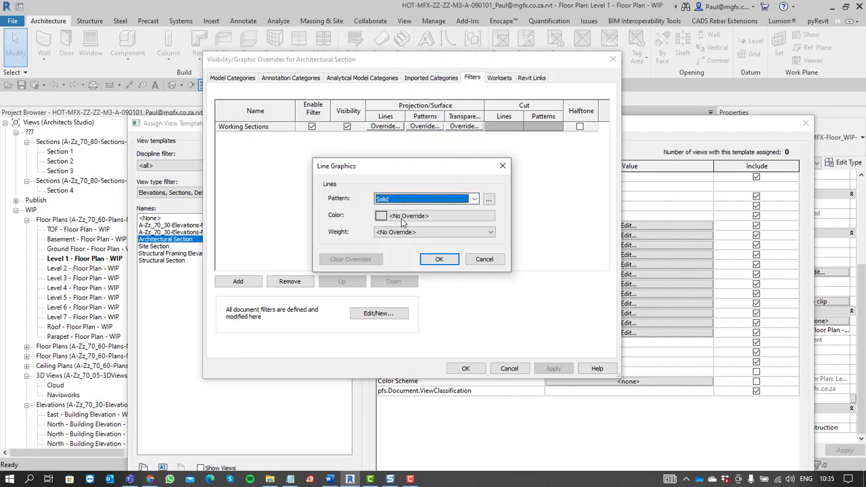
{"action": "left_click", "coordinate": [444, 217]}
{"action": "left_click", "coordinate": [354, 228]}
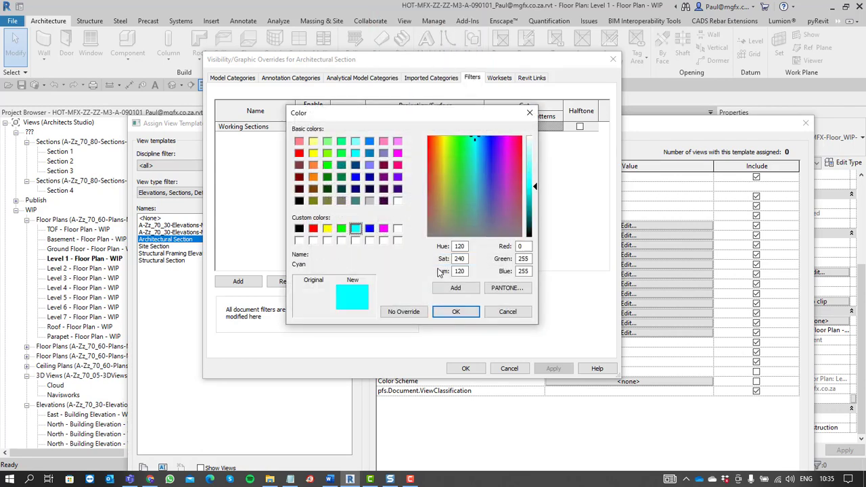
{"action": "left_click", "coordinate": [455, 312]}
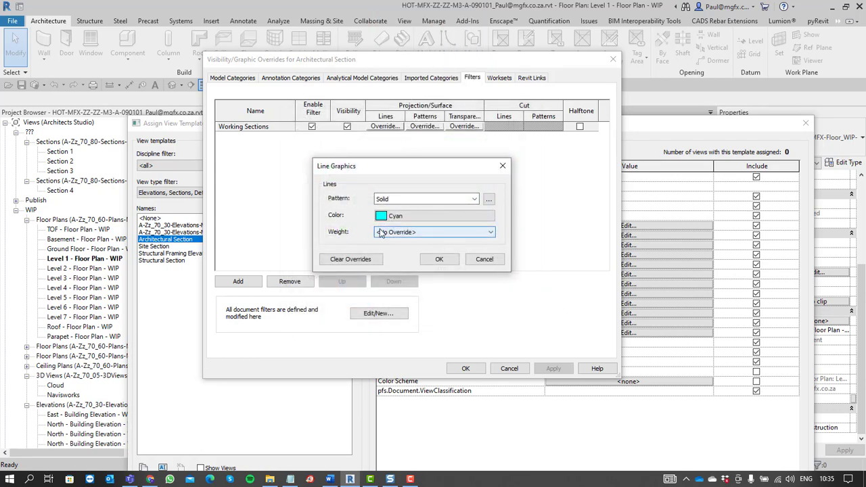
{"action": "left_click", "coordinate": [432, 232]}
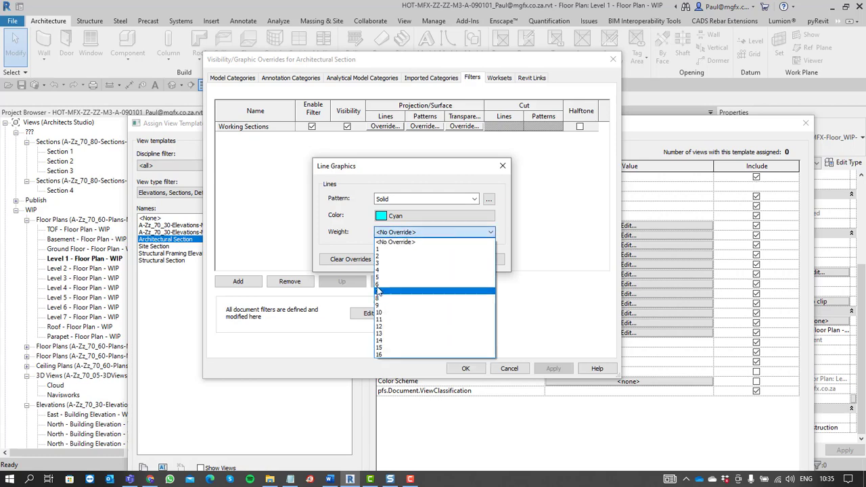
{"action": "left_click", "coordinate": [380, 278]}
{"action": "left_click", "coordinate": [440, 259]}
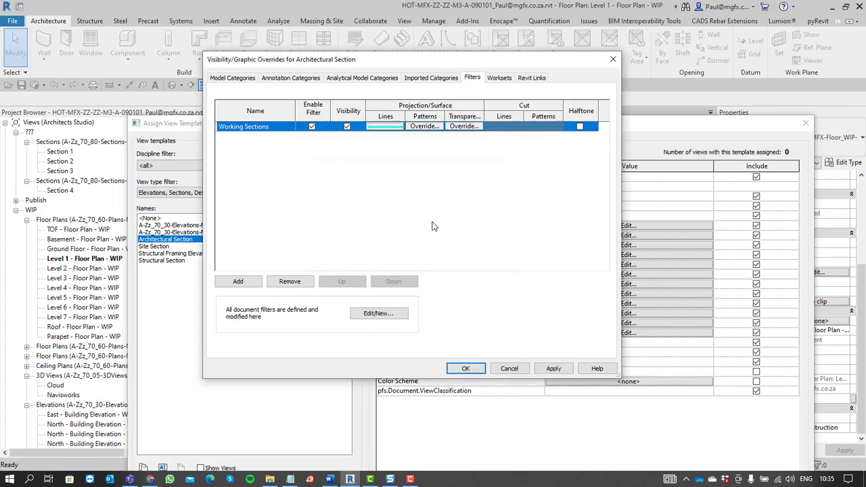
{"action": "left_click", "coordinate": [468, 367]}
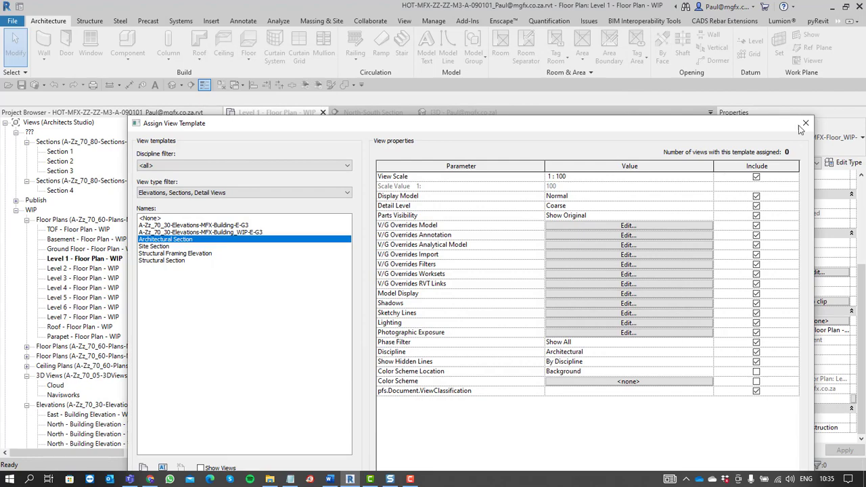
{"action": "left_click_drag", "start_coordinate": [518, 128], "coordinate": [499, 42]}
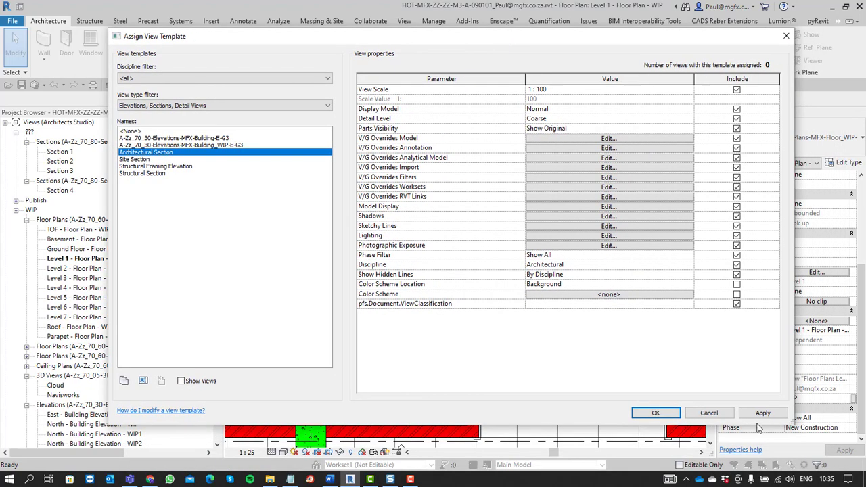
{"action": "left_click", "coordinate": [655, 412]}
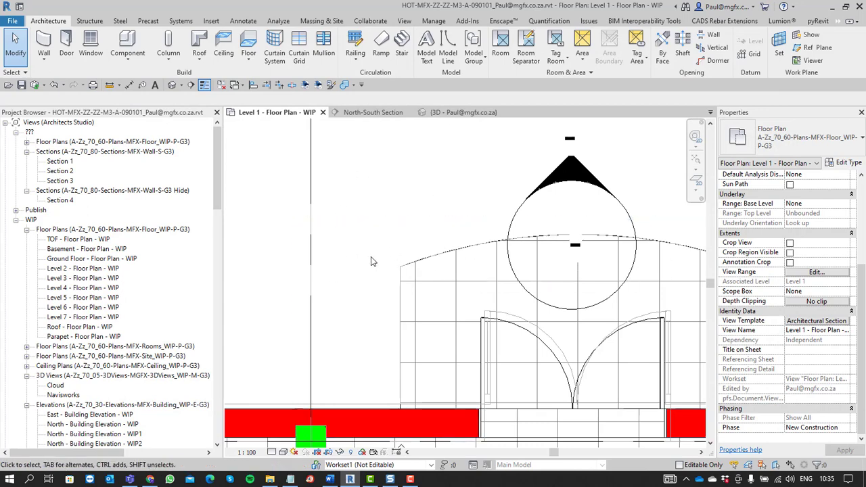
Zoom out of the Level 1 plan and bring up its view template assignment
{"action": "scroll", "coordinate": [378, 271], "scroll_direction": "down", "scroll_amount": 2}
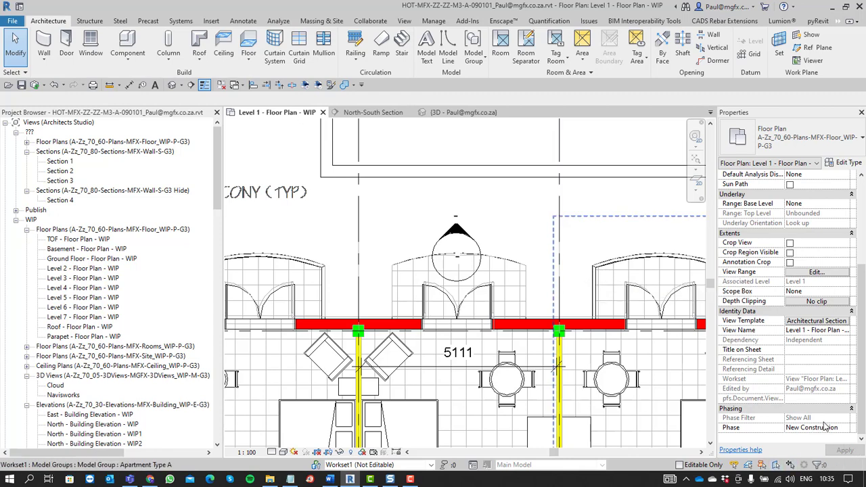
{"action": "left_click", "coordinate": [825, 322]}
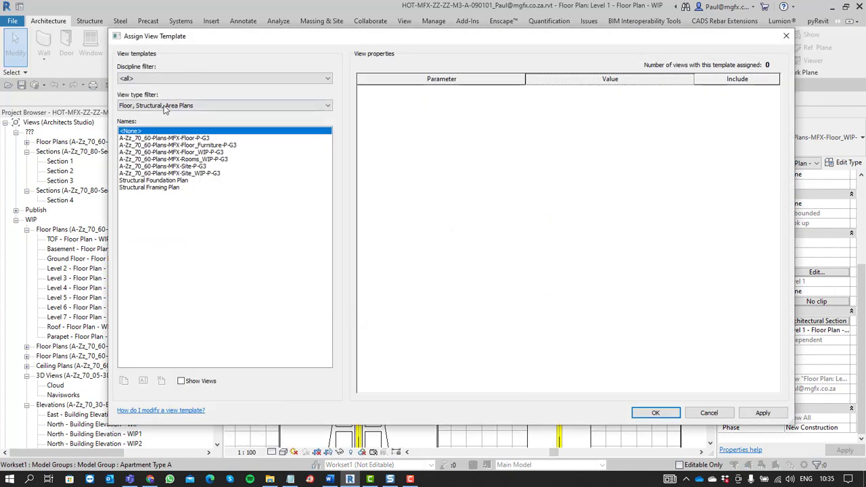
Confirm the cyan Working Sections filter in the Architectural Section template's Visibility/Graphics overrides
{"action": "left_click", "coordinate": [163, 106]}
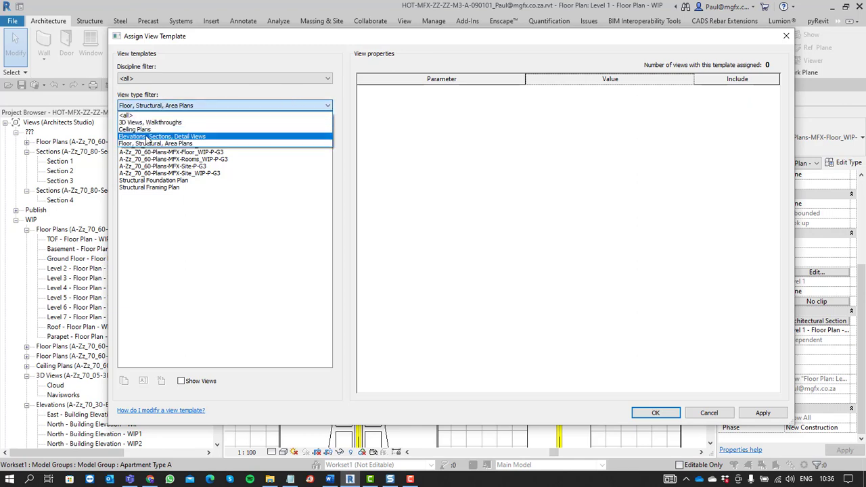
{"action": "left_click", "coordinate": [785, 36]}
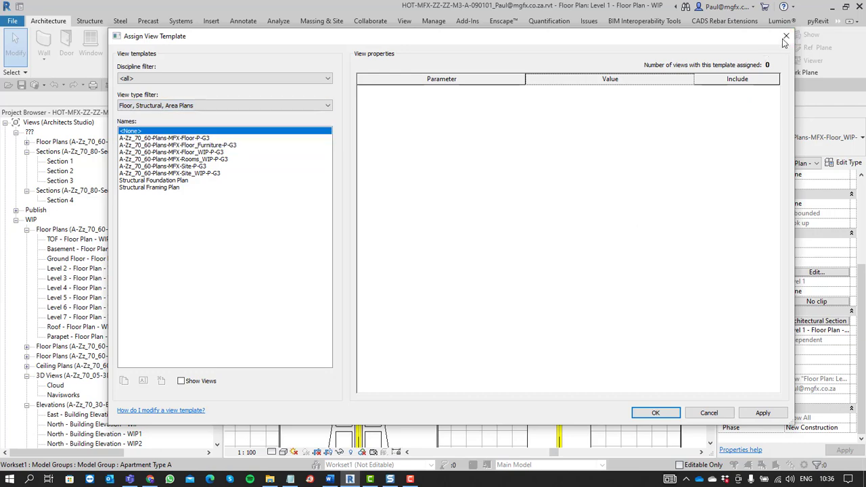
{"action": "left_click", "coordinate": [786, 36]}
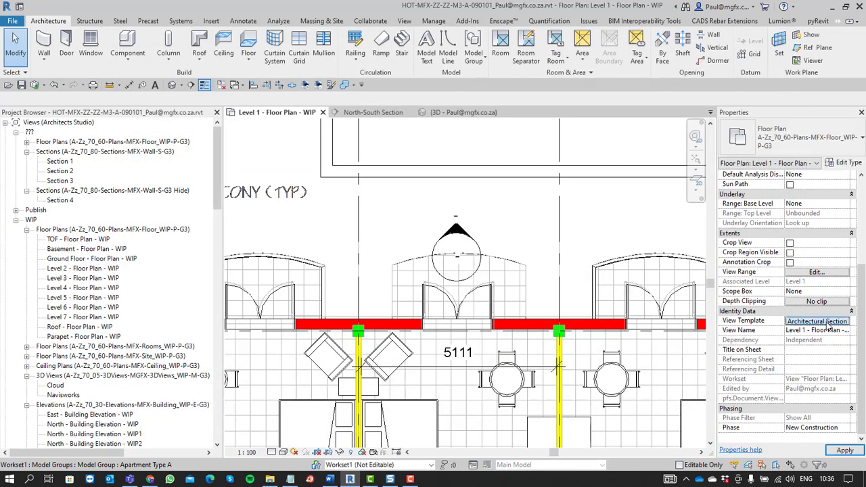
{"action": "left_click", "coordinate": [816, 321]}
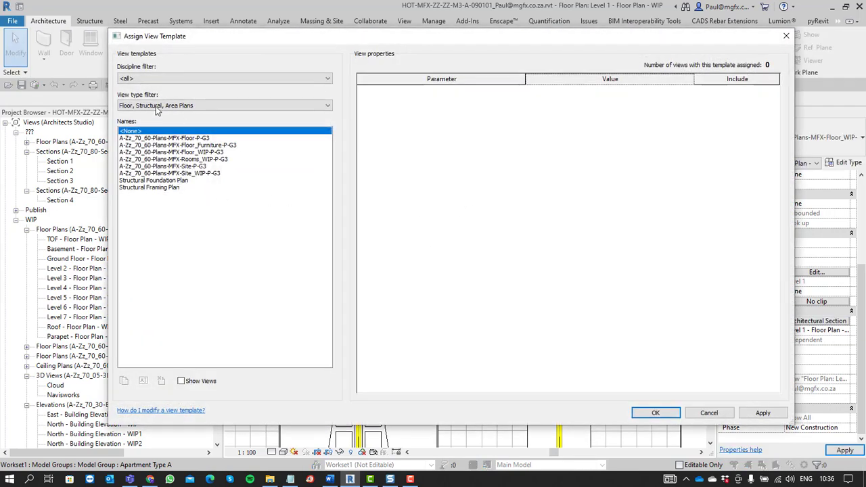
{"action": "left_click", "coordinate": [152, 108]}
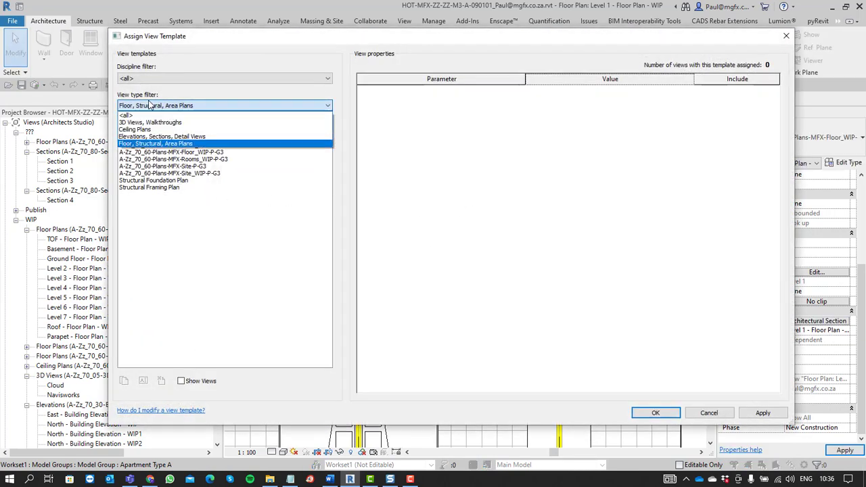
{"action": "left_click", "coordinate": [156, 138]}
{"action": "left_click", "coordinate": [154, 152]}
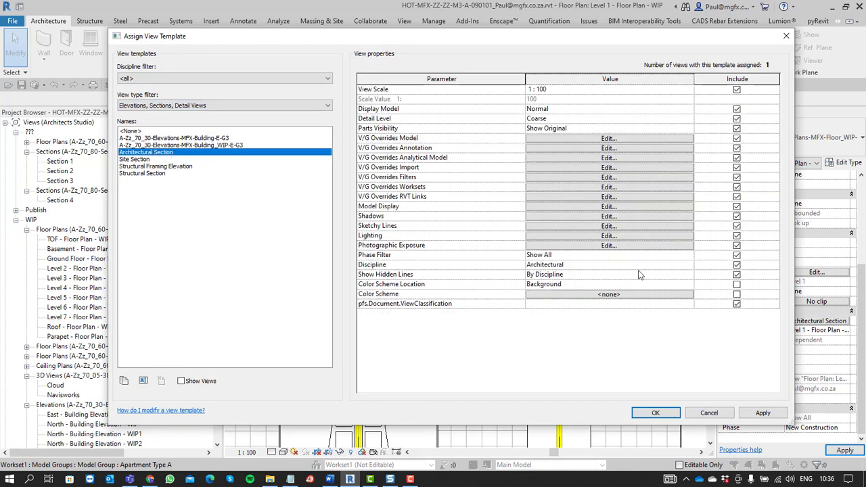
{"action": "left_click", "coordinate": [534, 177]}
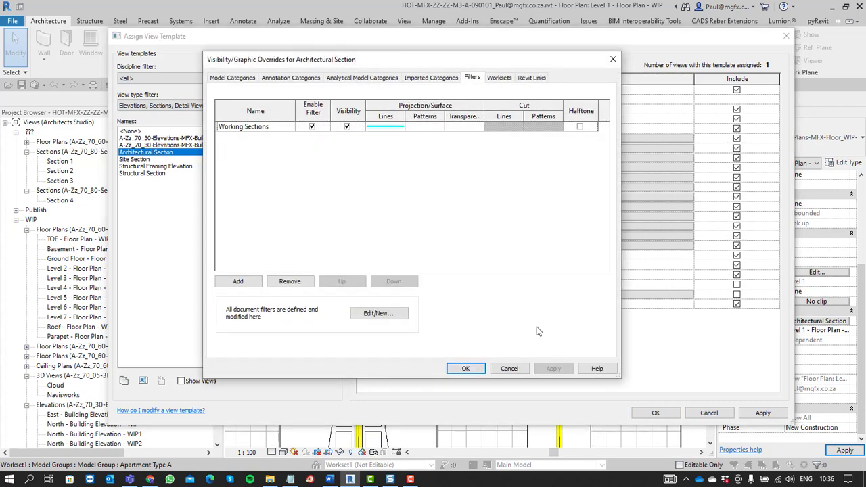
{"action": "left_click", "coordinate": [464, 370]}
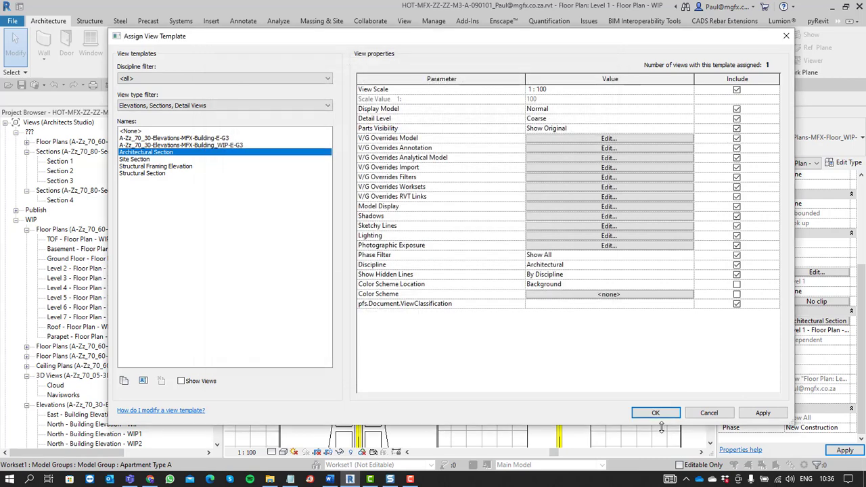
{"action": "left_click", "coordinate": [636, 415]}
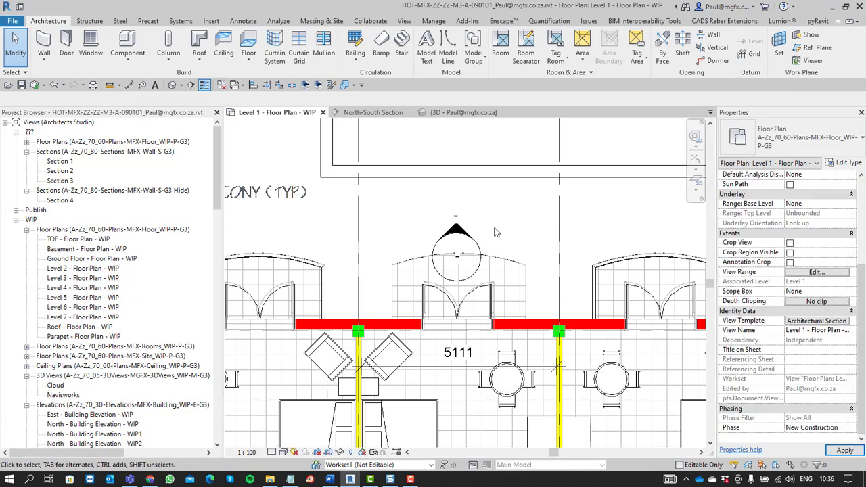
Set the Level 1 floor plan's view template to <None>
{"action": "scroll", "coordinate": [505, 257], "scroll_direction": "down", "scroll_amount": 2}
{"action": "scroll", "coordinate": [505, 257], "scroll_direction": "up", "scroll_amount": 1}
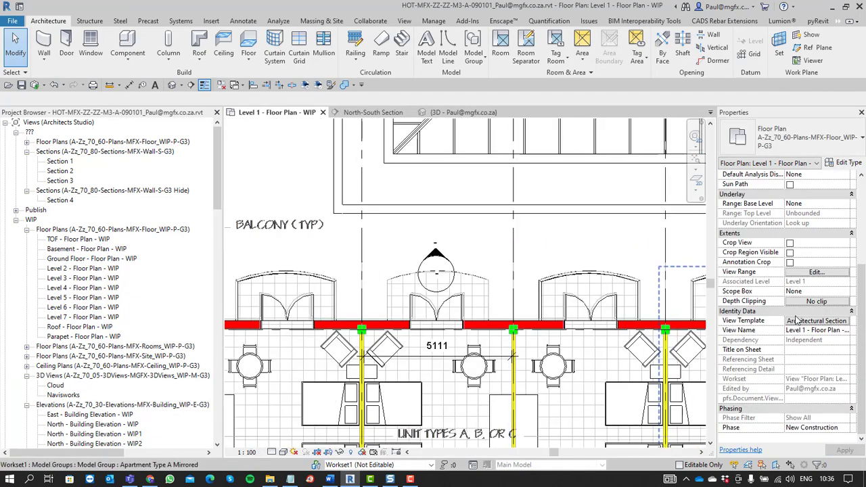
{"action": "left_click", "coordinate": [816, 320]}
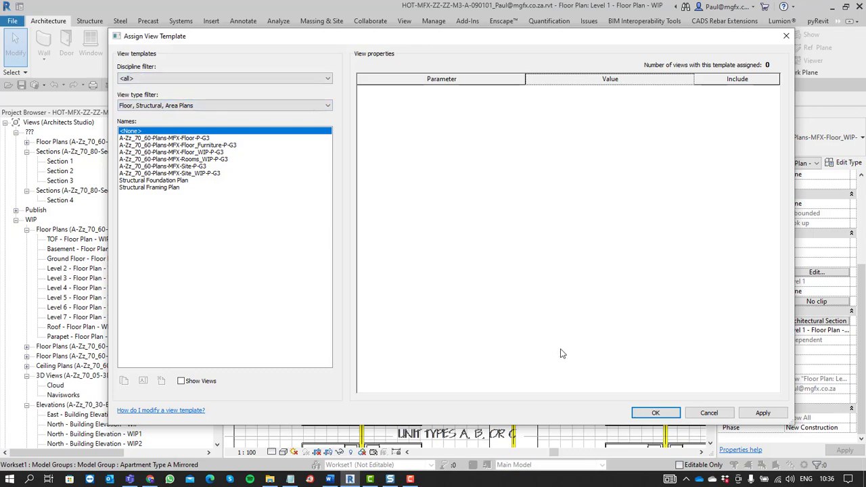
{"action": "left_click", "coordinate": [656, 413]}
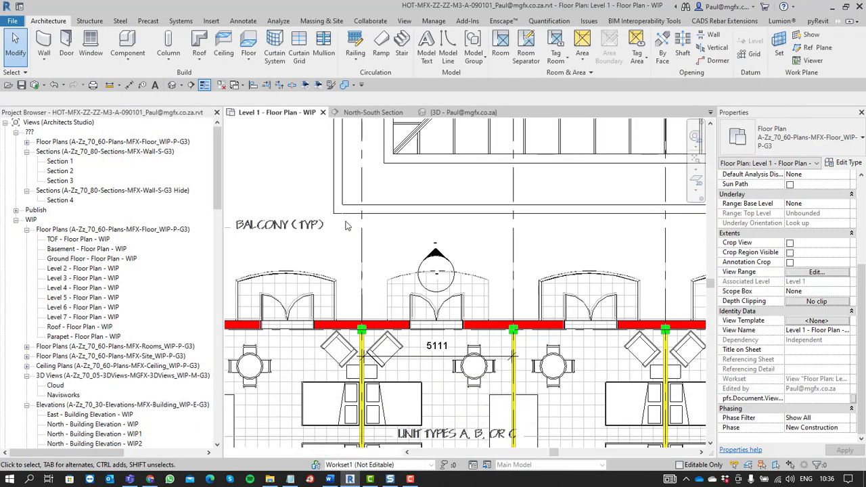
{"action": "scroll", "coordinate": [379, 258], "scroll_direction": "up", "scroll_amount": 2}
{"action": "scroll", "coordinate": [379, 258], "scroll_direction": "down", "scroll_amount": 3}
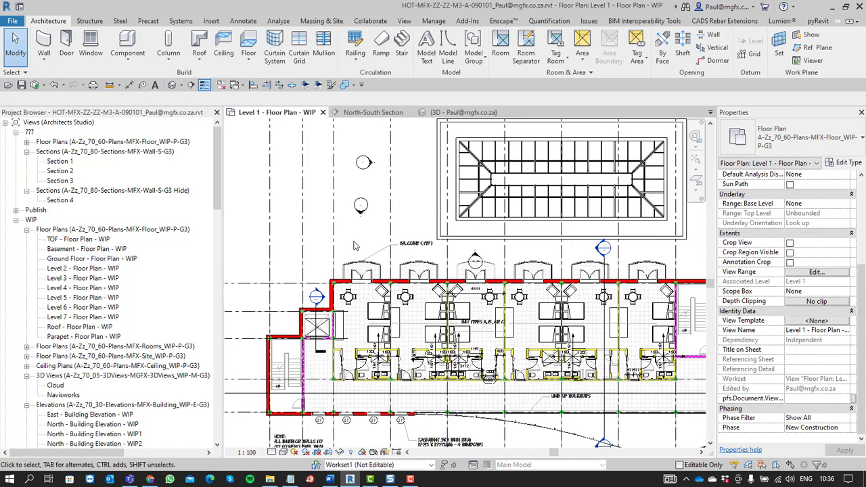
{"action": "scroll", "coordinate": [231, 303], "scroll_direction": "up", "scroll_amount": 3}
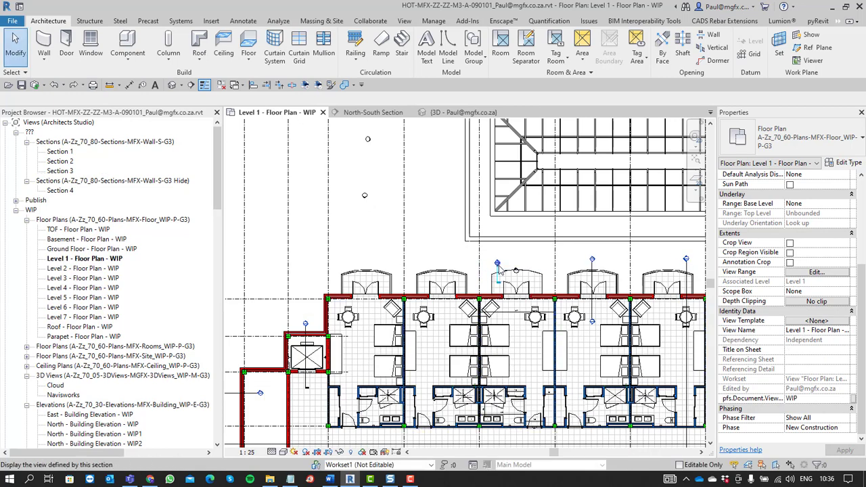
{"action": "scroll", "coordinate": [504, 262], "scroll_direction": "up", "scroll_amount": 2}
{"action": "scroll", "coordinate": [504, 263], "scroll_direction": "up", "scroll_amount": 4}
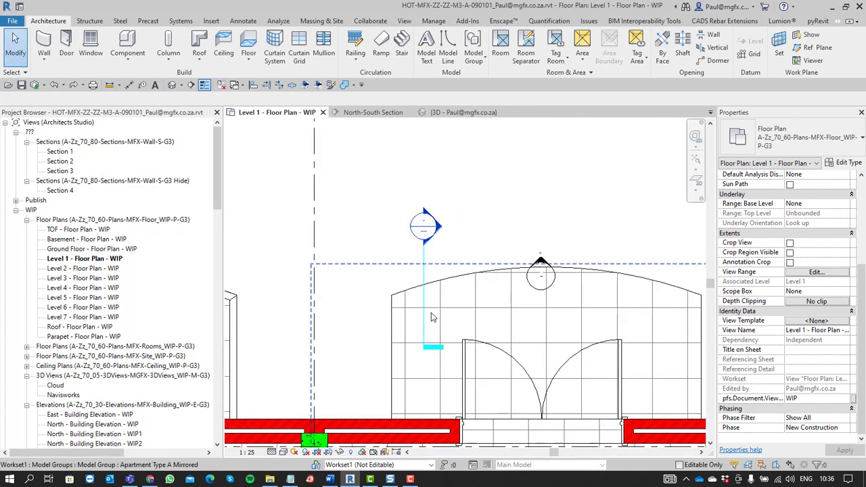
{"action": "scroll", "coordinate": [490, 270], "scroll_direction": "down", "scroll_amount": 3}
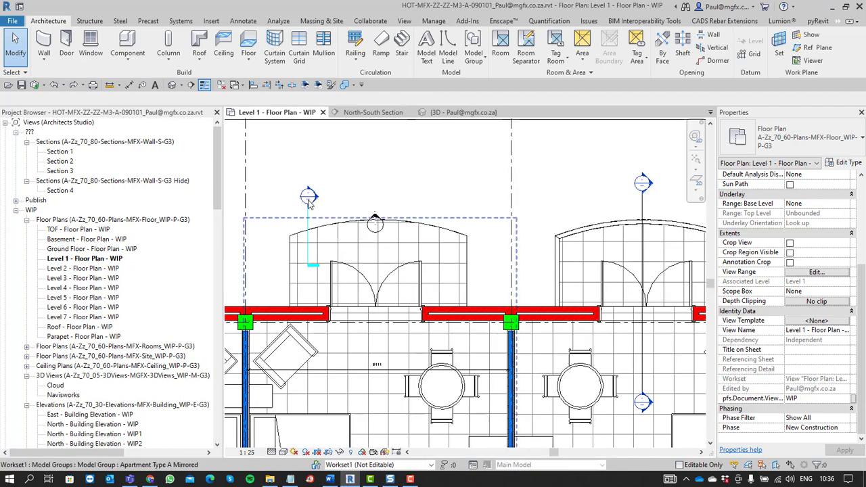
{"action": "scroll", "coordinate": [437, 224], "scroll_direction": "down", "scroll_amount": 3}
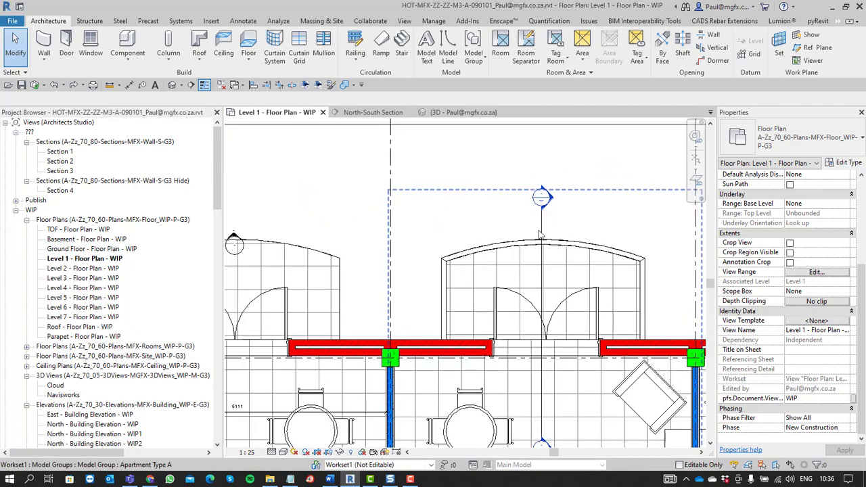
{"action": "scroll", "coordinate": [437, 225], "scroll_direction": "up", "scroll_amount": 2}
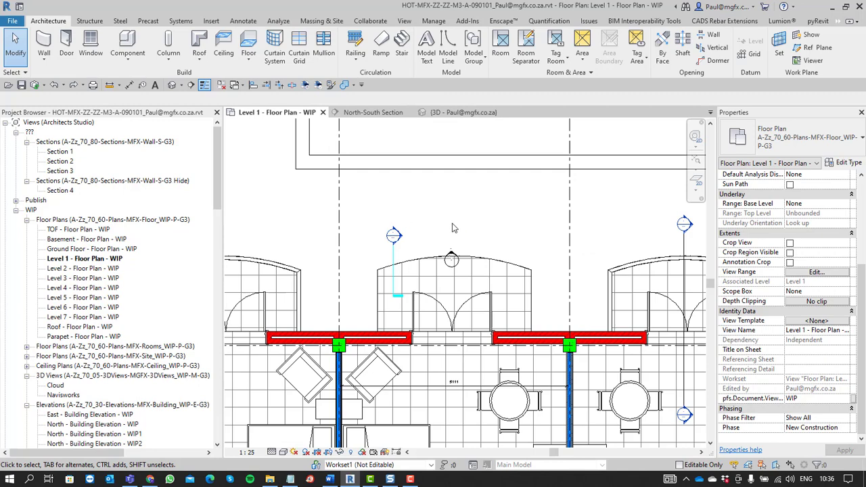